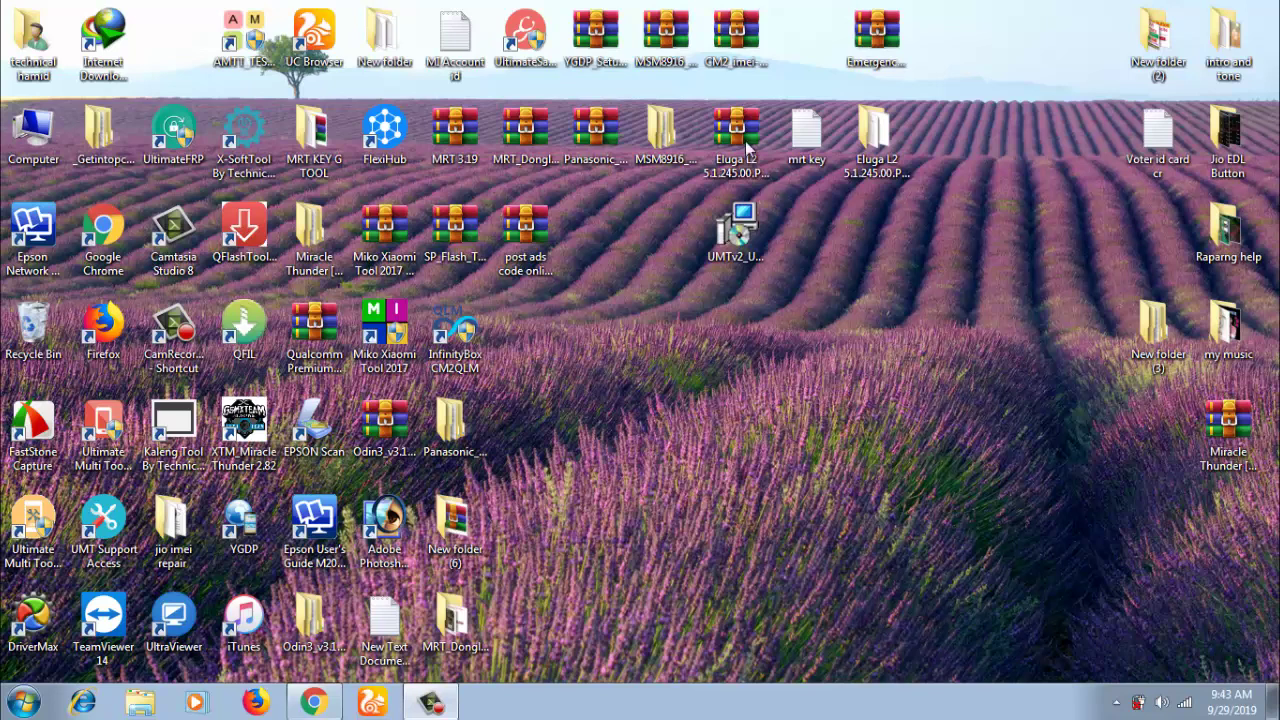
- Move the UMTv2_UMTPro_QcFire_v4.8_Setup file one grid position to the left on the desktop and refresh the desktop
{"action": "left_click", "coordinate": [737, 245]}
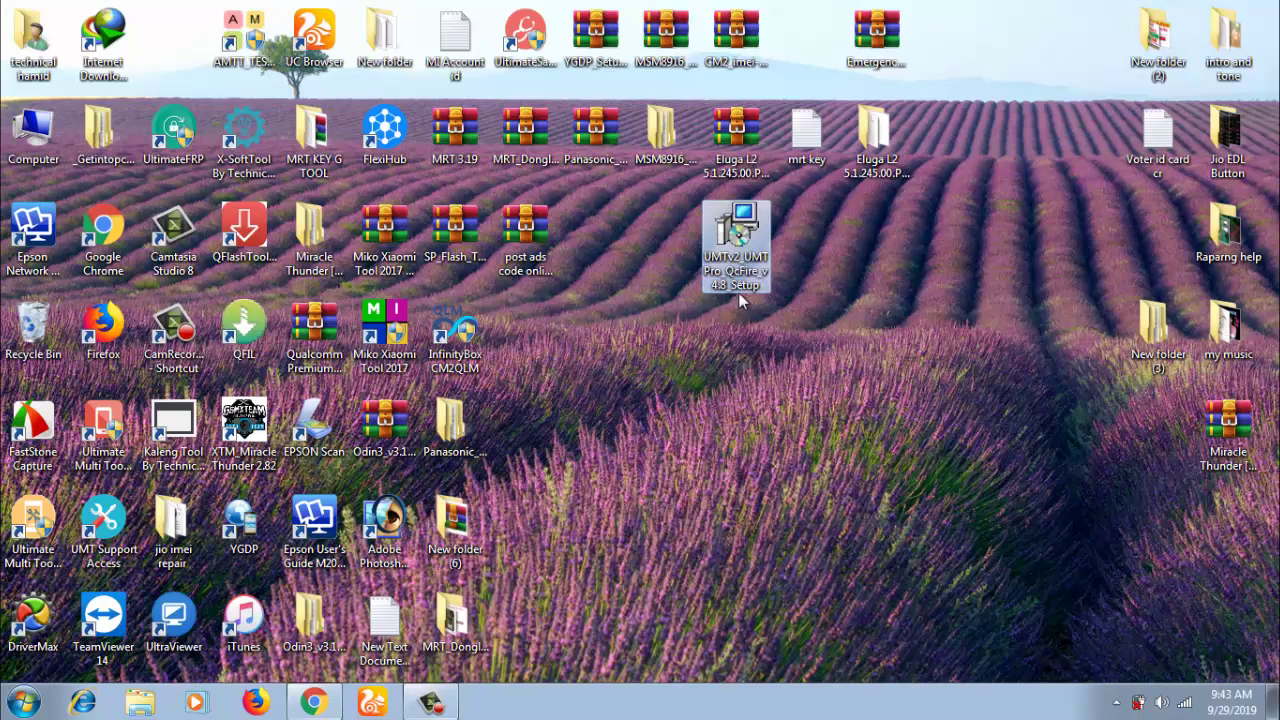
{"action": "left_click_drag", "start_coordinate": [738, 292], "coordinate": [668, 292]}
{"action": "right_click", "coordinate": [849, 256]}
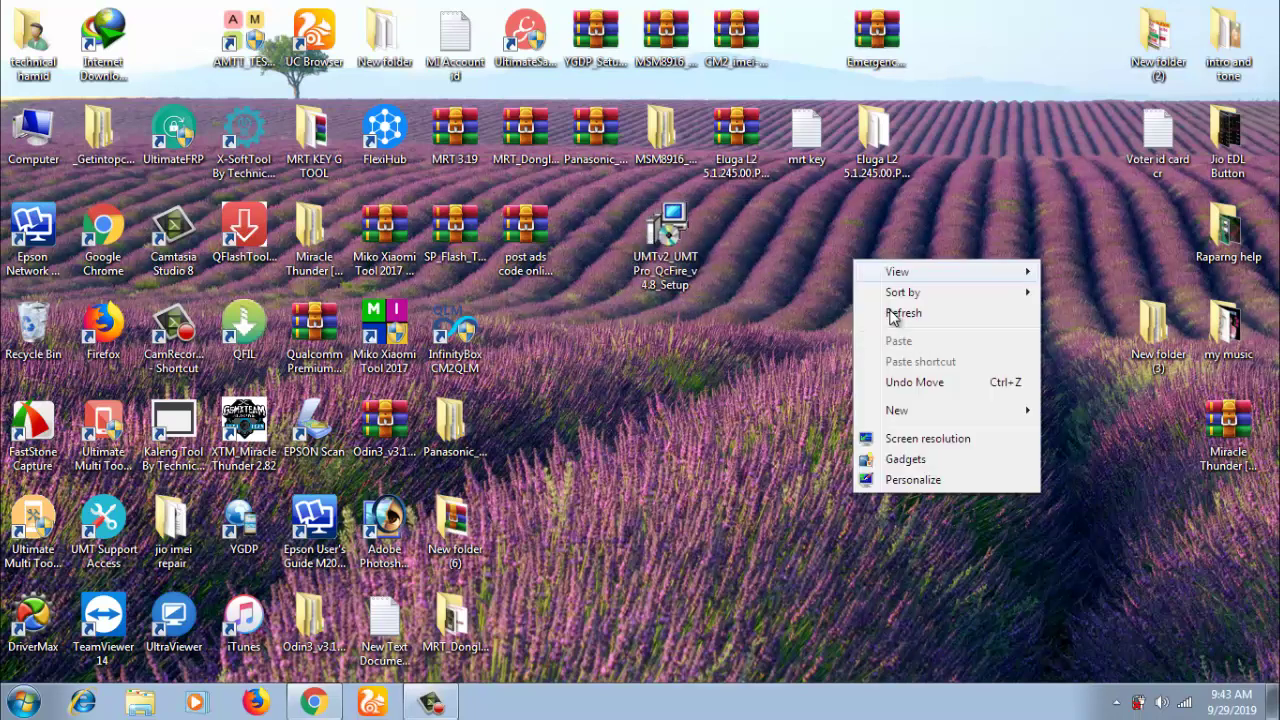
{"action": "left_click", "coordinate": [909, 320]}
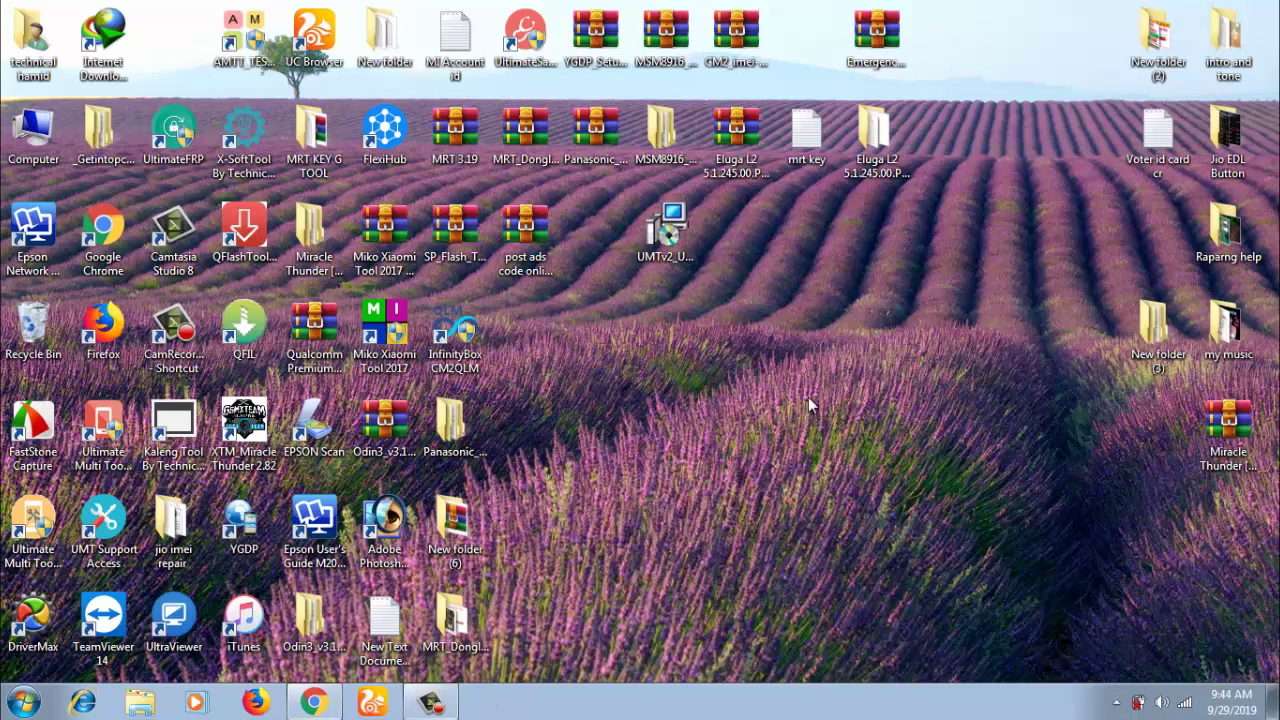
- Launch UMT Support Access, dismissing the error and relaunching it, and move its window to uncover the desktop shortcuts
{"action": "double_click", "coordinate": [104, 525]}
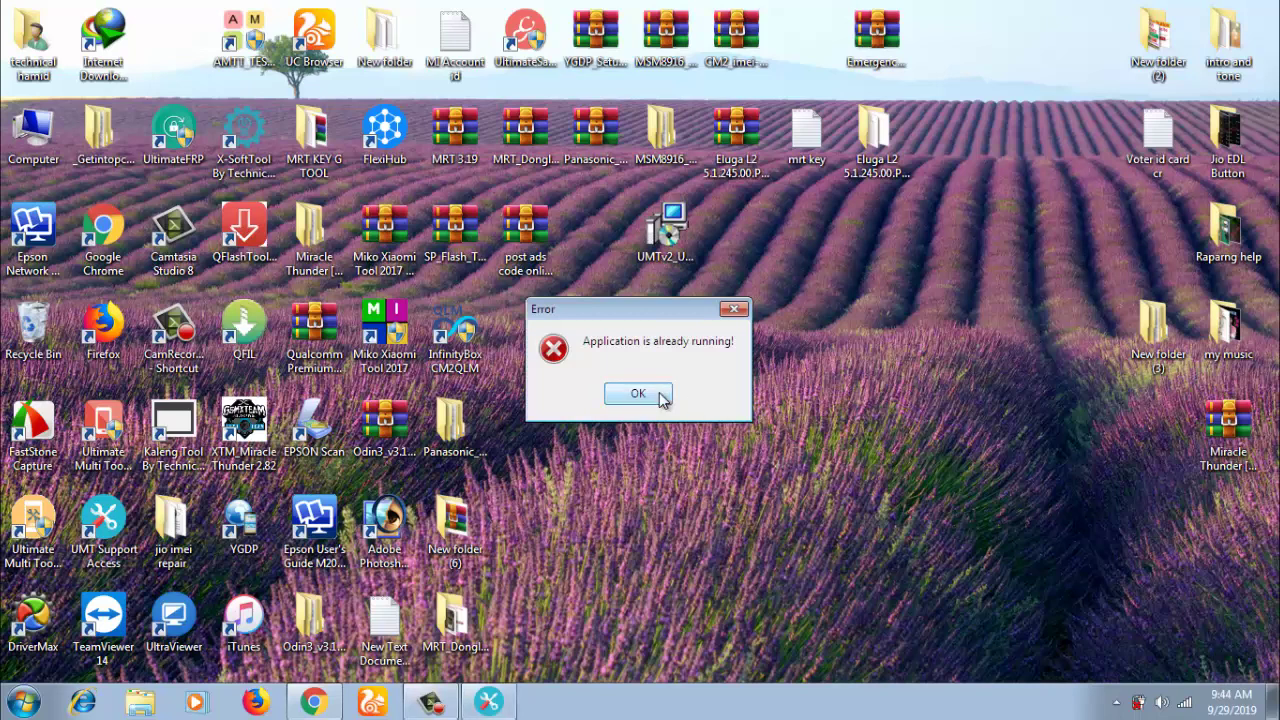
{"action": "left_click", "coordinate": [638, 394]}
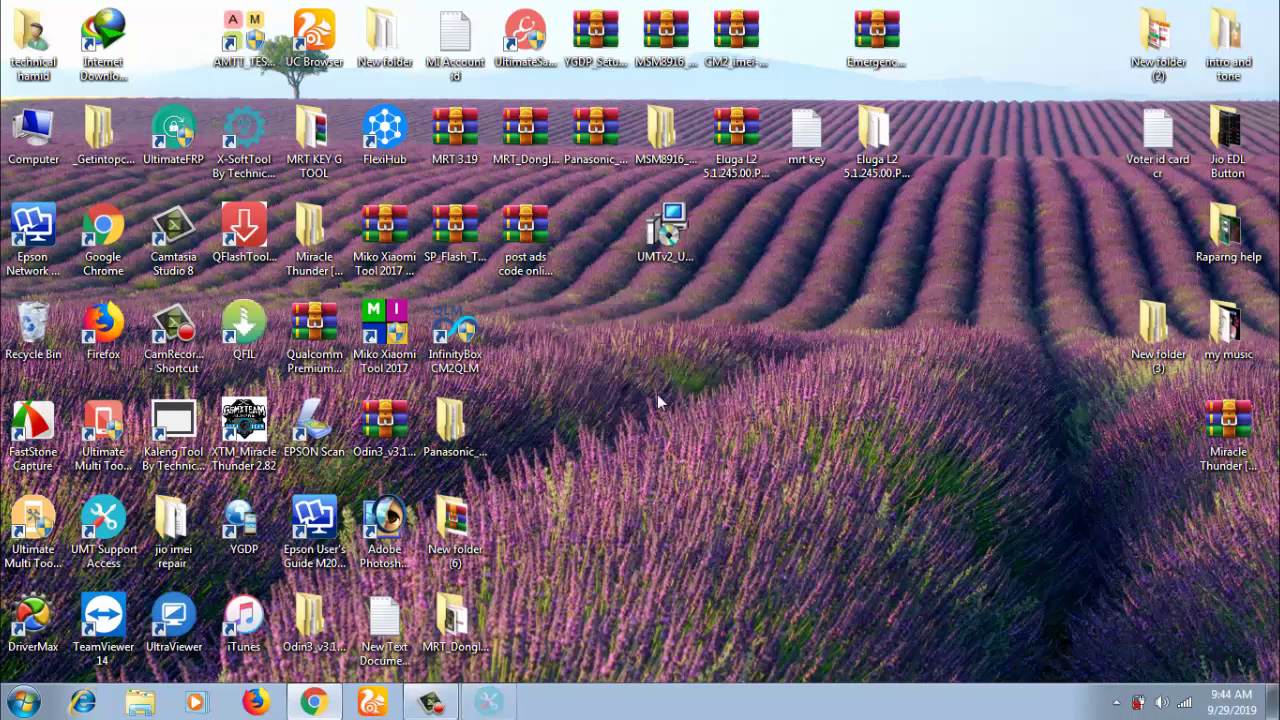
{"action": "double_click", "coordinate": [128, 540]}
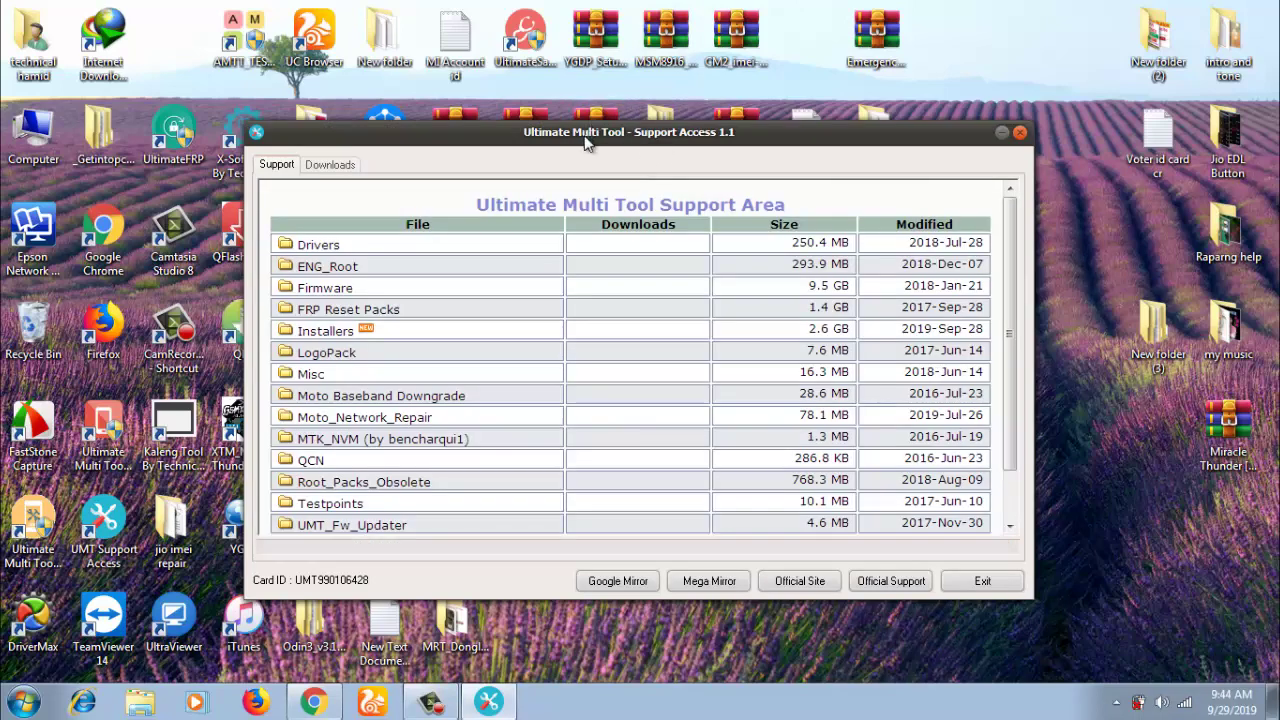
{"action": "left_click_drag", "start_coordinate": [586, 135], "coordinate": [693, 169]}
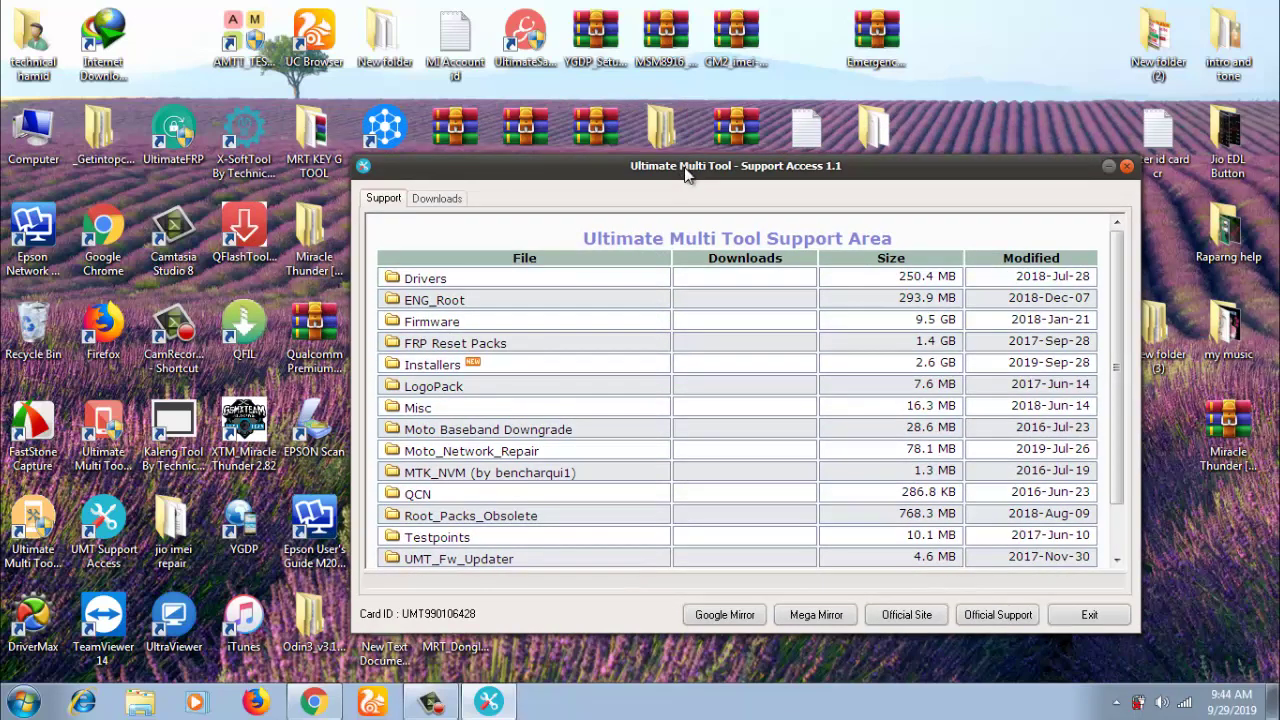
{"action": "mouse_move", "coordinate": [640, 166]}
{"action": "left_mouse_down"}
{"action": "mouse_move", "coordinate": [692, 170]}
{"action": "mouse_move", "coordinate": [643, 170]}
{"action": "left_mouse_up"}
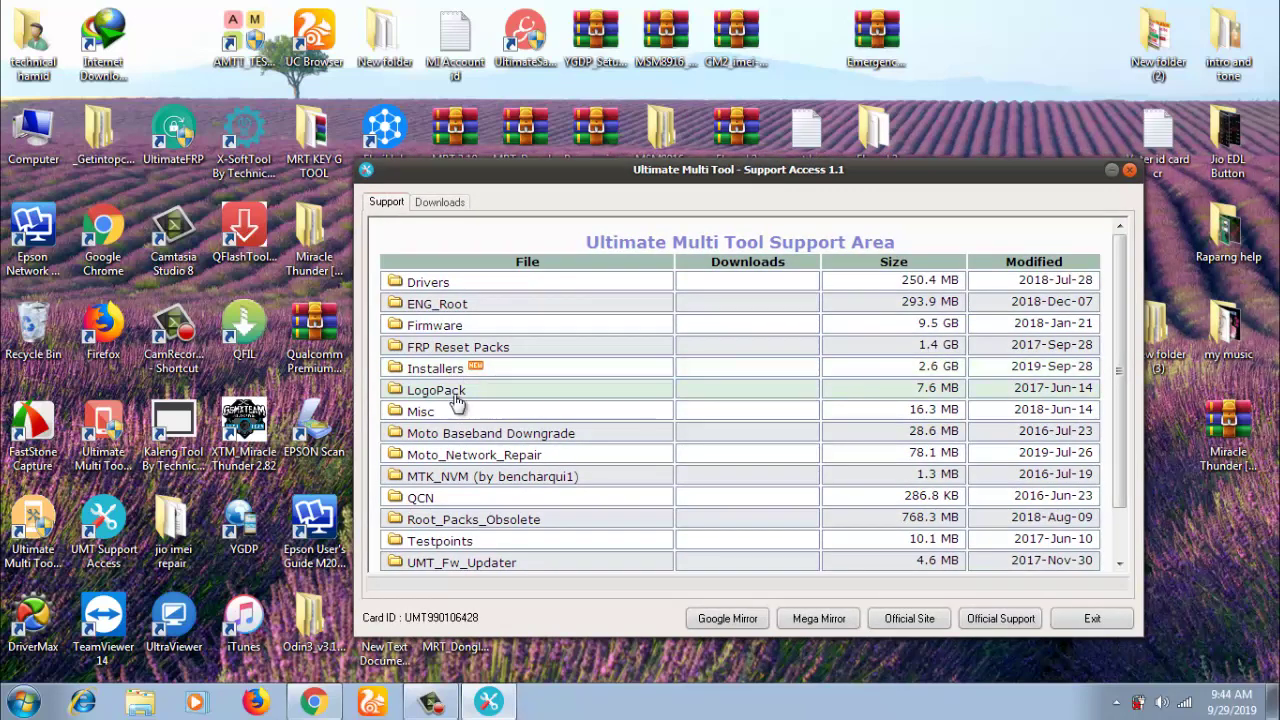
{"action": "left_click", "coordinate": [138, 558]}
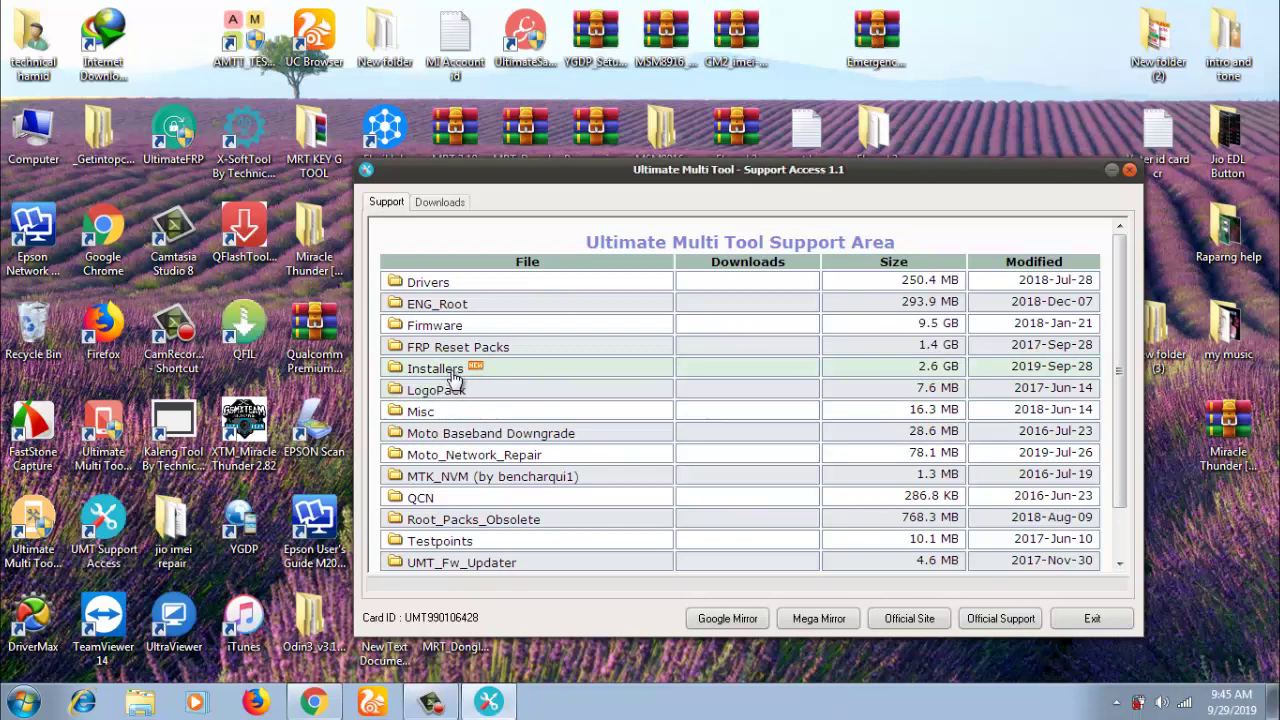
- Queue UMTv2_UMTPro_QcFire_v4.8_Setup.exe from the Installers folder of the support area for download
{"action": "double_click", "coordinate": [495, 369]}
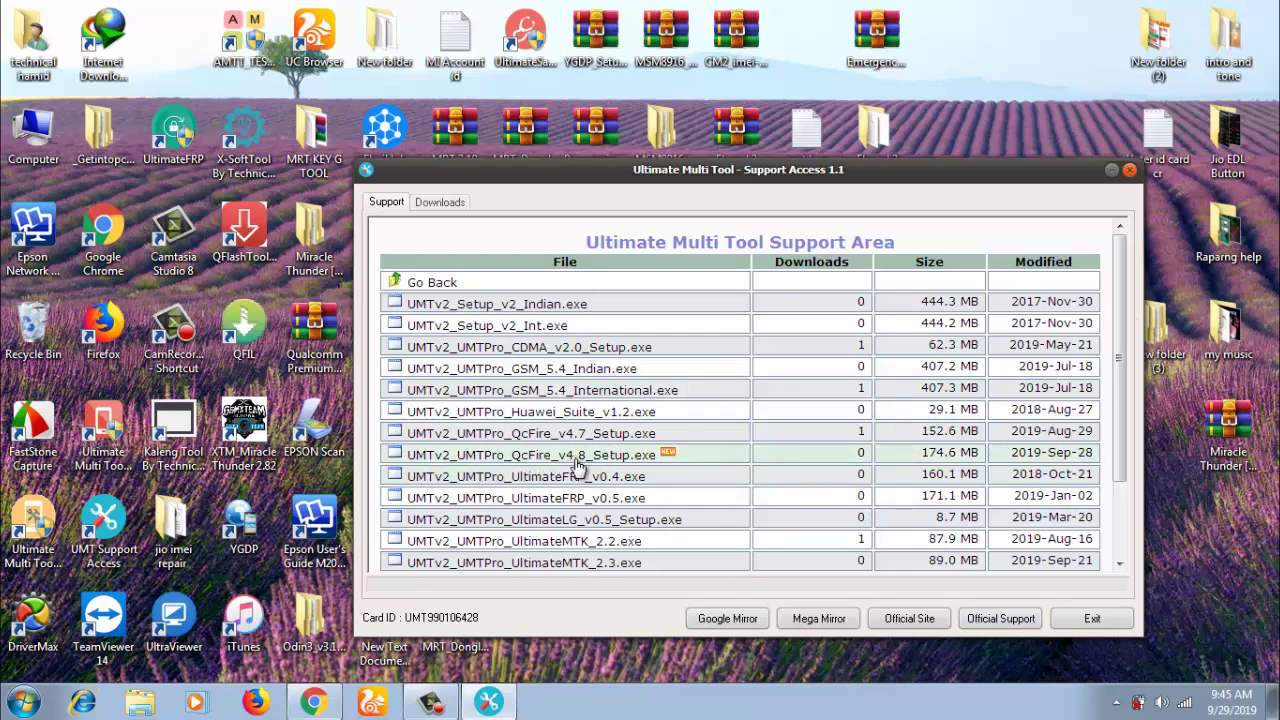
{"action": "double_click", "coordinate": [637, 465]}
{"action": "left_click", "coordinate": [760, 428]}
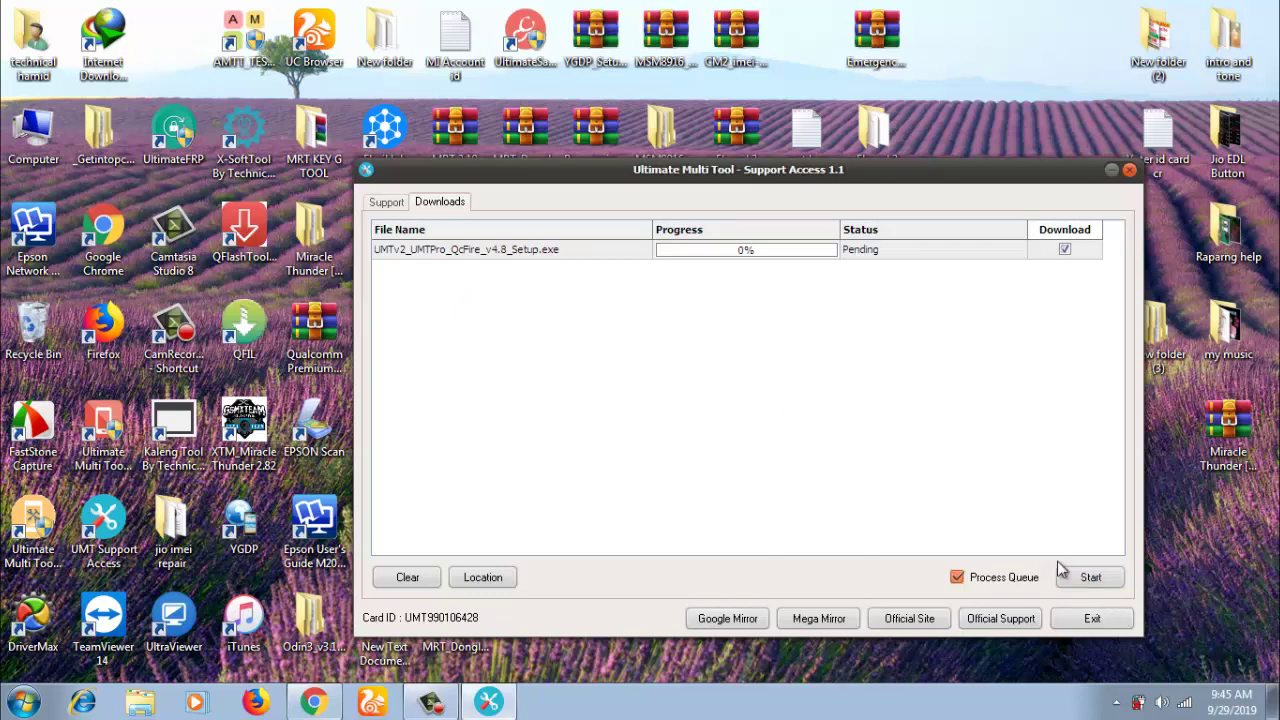
- Check the folder where downloads are saved, close it, and exit Support Access
{"action": "left_click", "coordinate": [484, 578]}
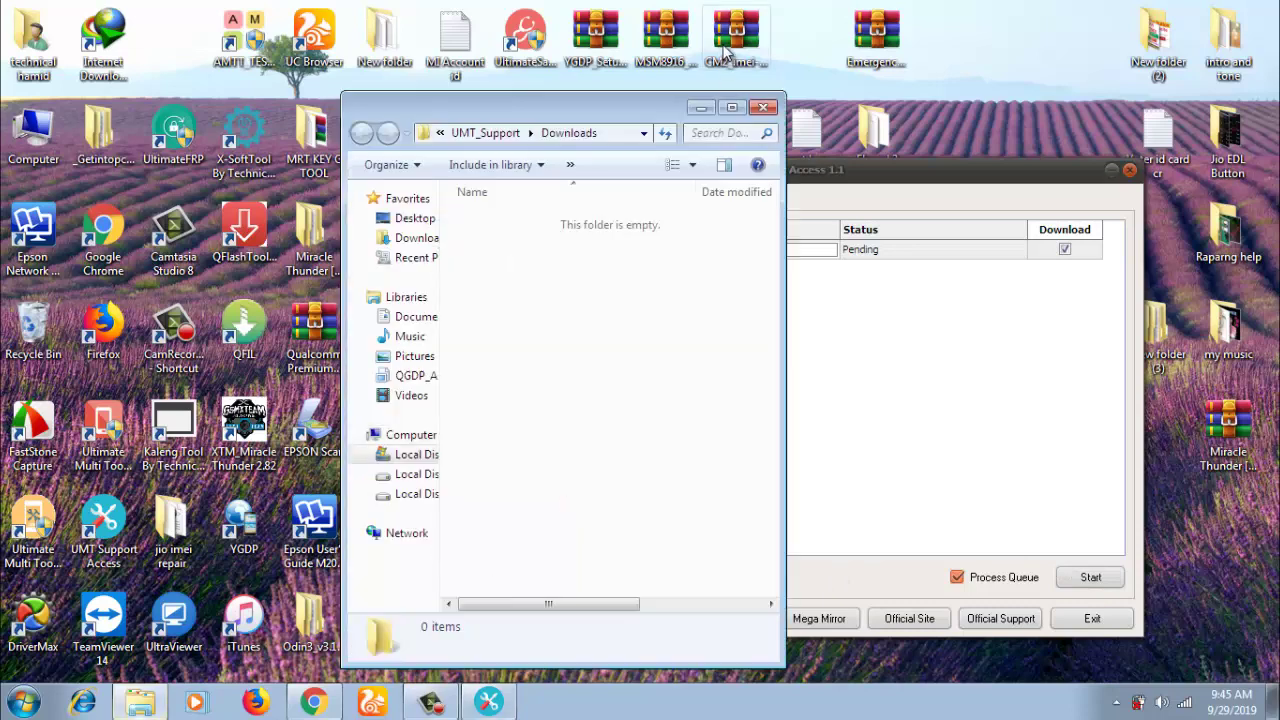
{"action": "left_click", "coordinate": [768, 108]}
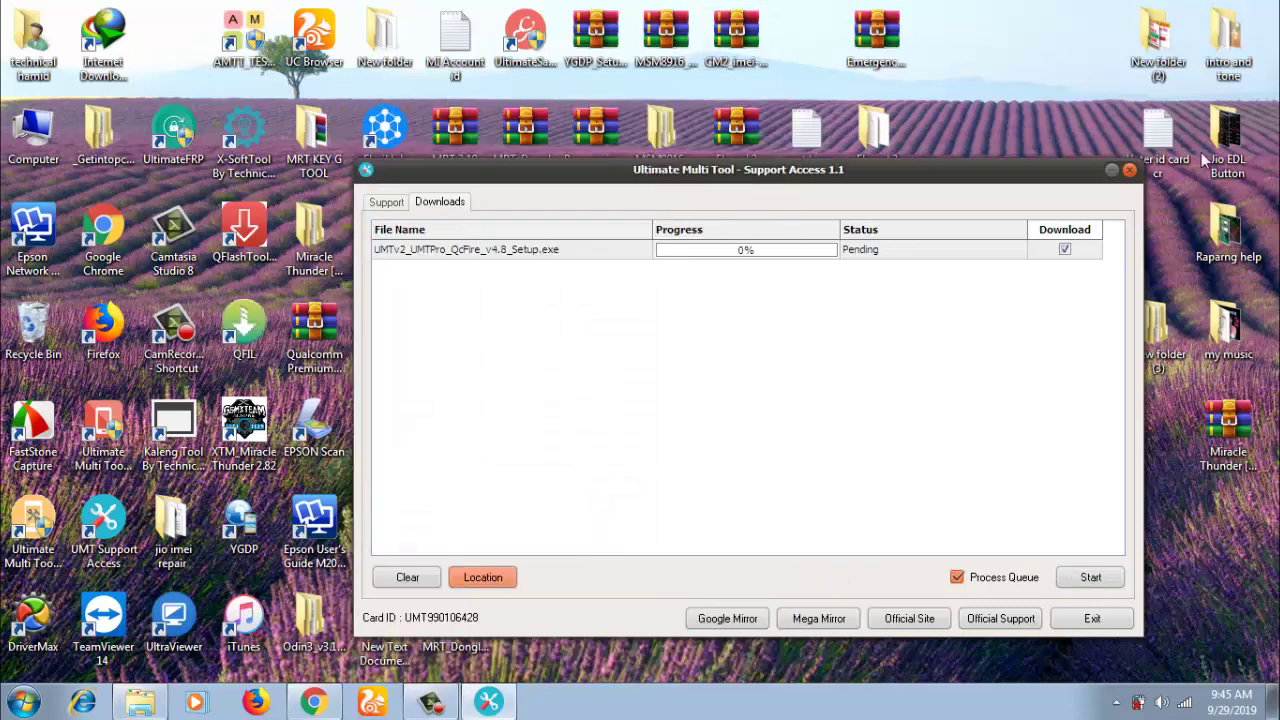
{"action": "left_click", "coordinate": [1129, 170]}
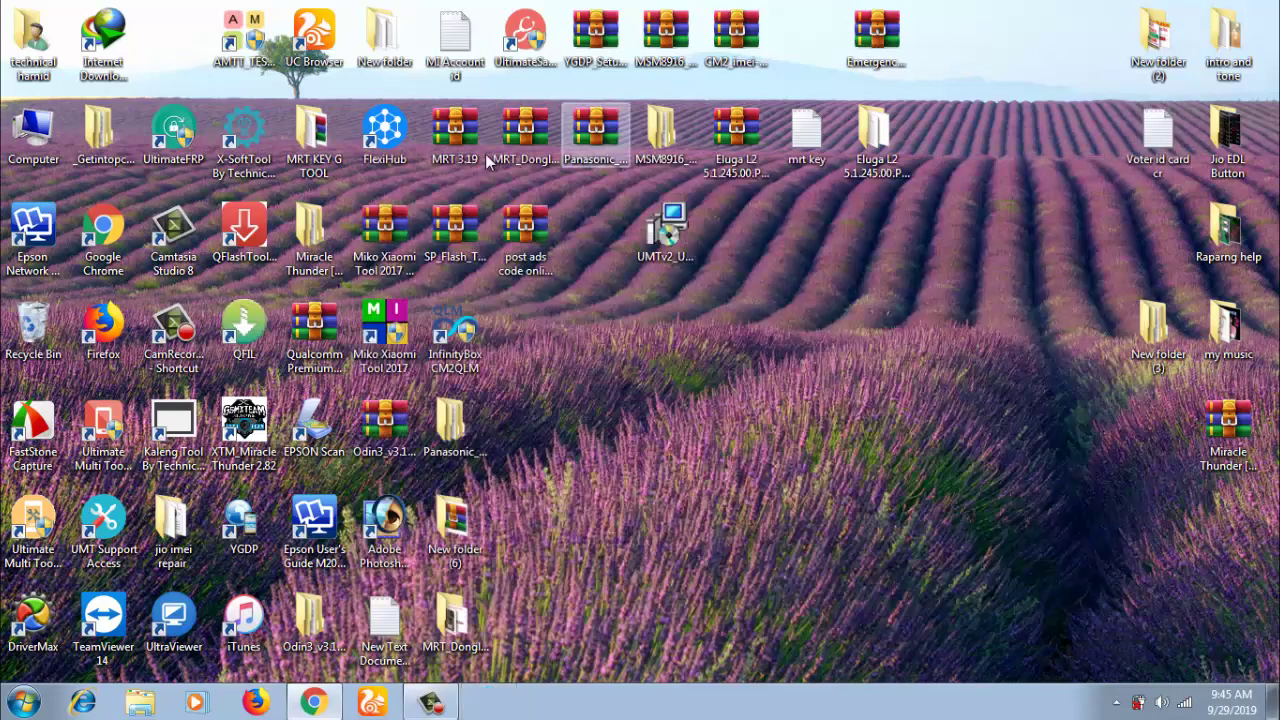
- Move the QcFire v4.8 setup file to a free spot below the mrt key file and launch the installer
{"action": "left_click_drag", "start_coordinate": [890, 322], "coordinate": [803, 291]}
{"action": "left_click_drag", "start_coordinate": [790, 237], "coordinate": [815, 262]}
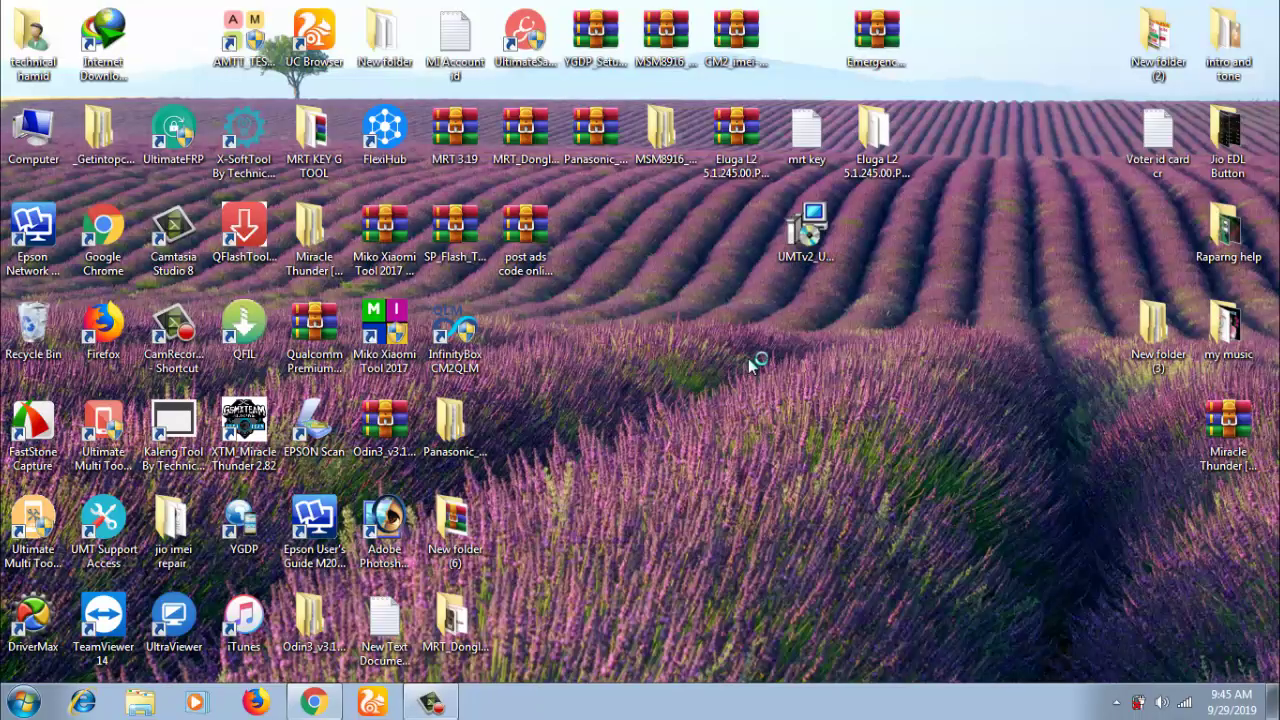
{"action": "left_click", "coordinate": [686, 411]}
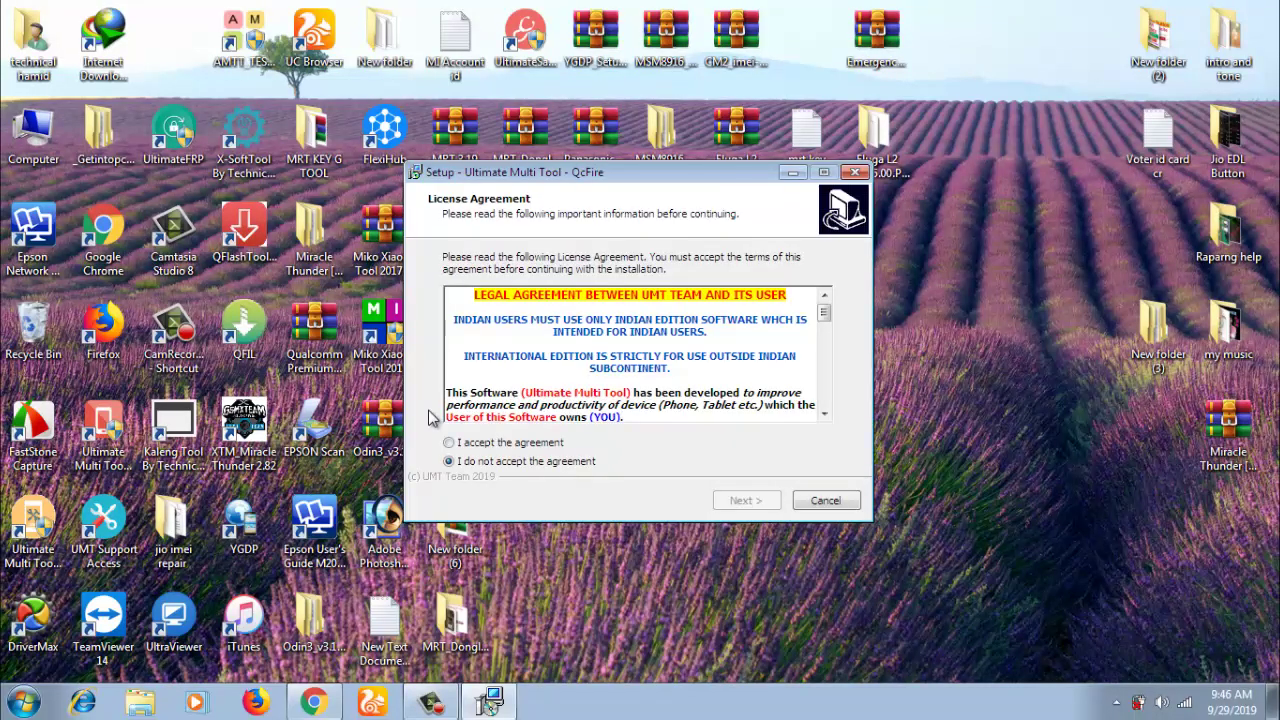
- Accept the license agreement and start installing QcFire with both the desktop and Quick Launch shortcuts
{"action": "left_click", "coordinate": [468, 443]}
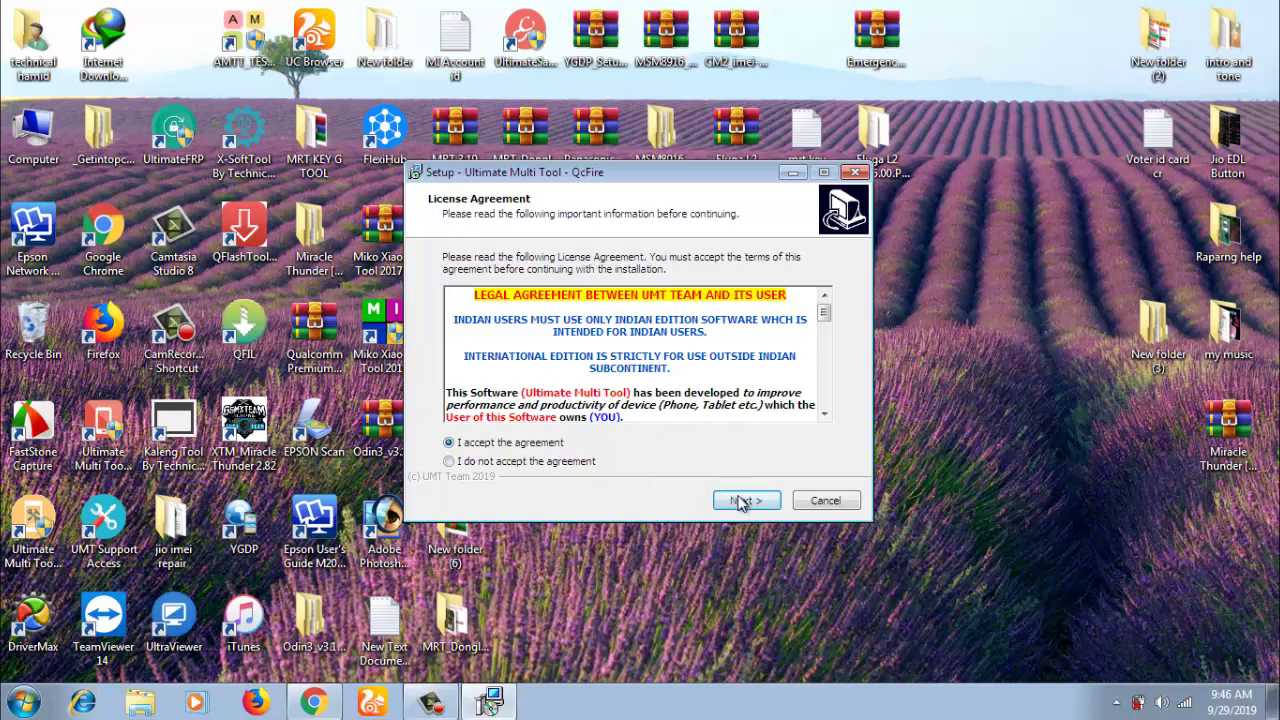
{"action": "left_click", "coordinate": [740, 500]}
{"action": "left_click", "coordinate": [745, 500]}
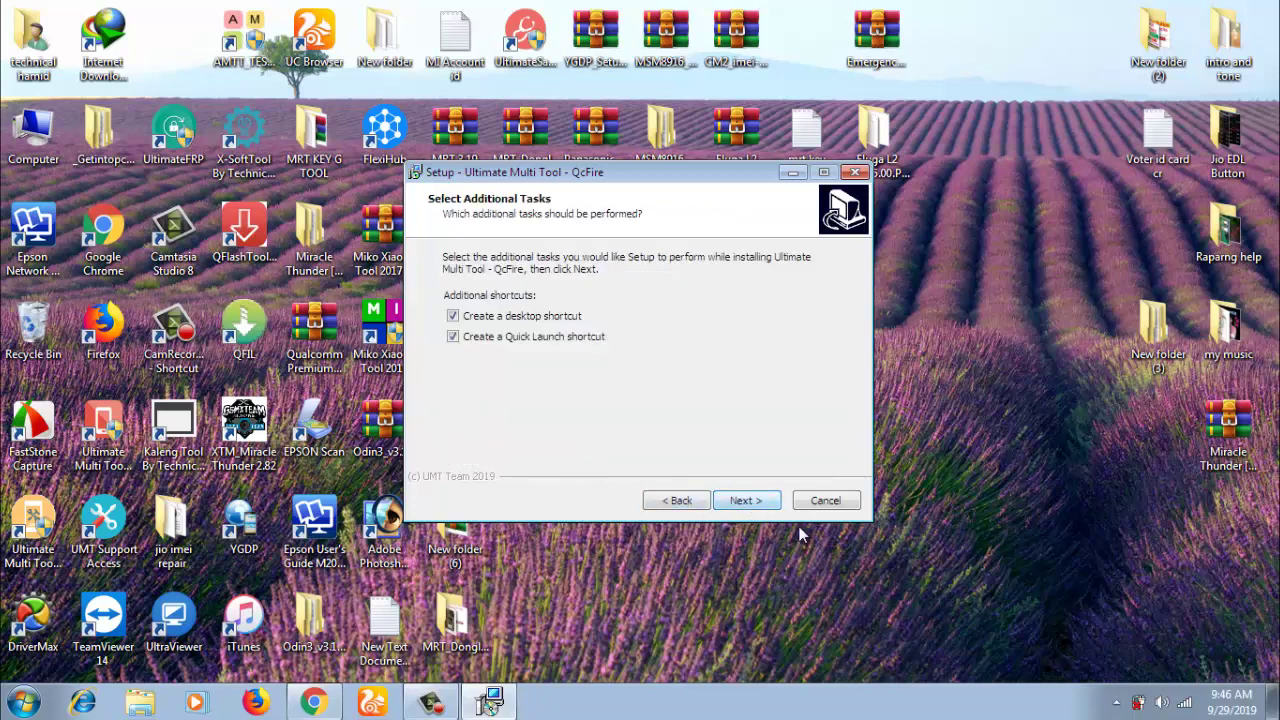
{"action": "left_click", "coordinate": [746, 500]}
{"action": "left_click", "coordinate": [748, 500]}
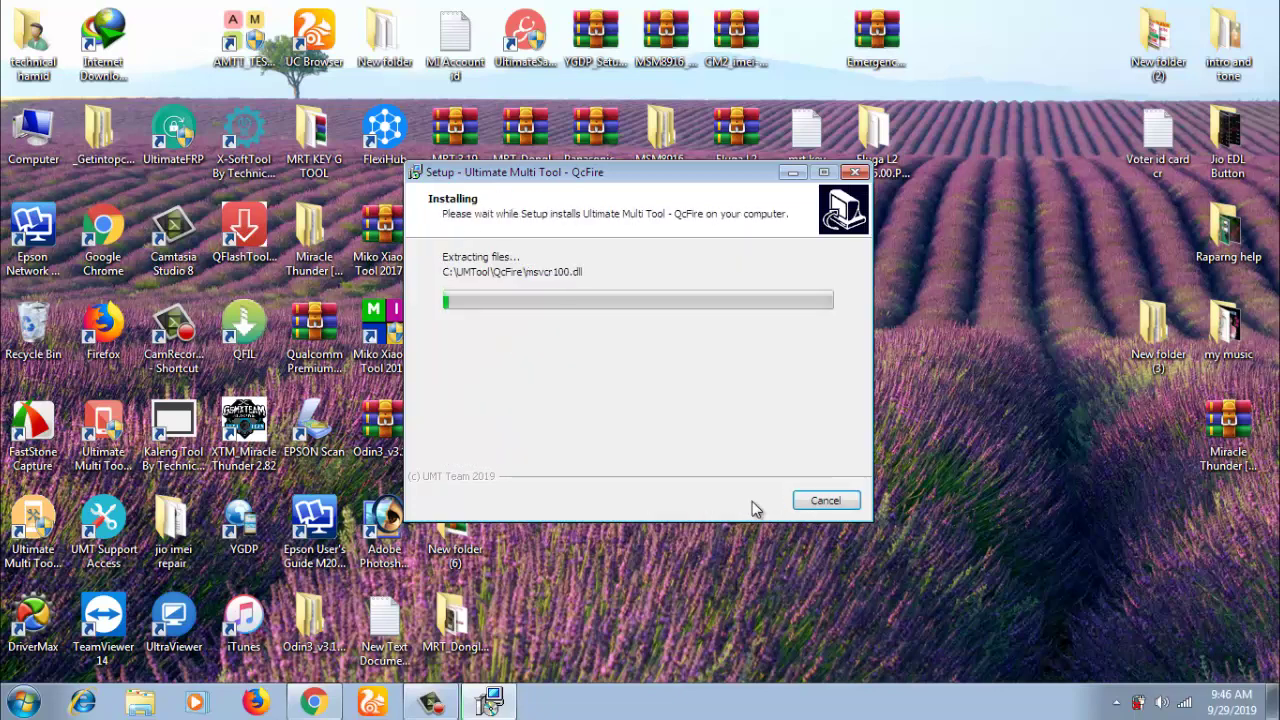
- Move the setup window aside, acknowledge the driver notice, and finish the installation without running QcFire v4.8
{"action": "left_click_drag", "start_coordinate": [555, 190], "coordinate": [723, 229]}
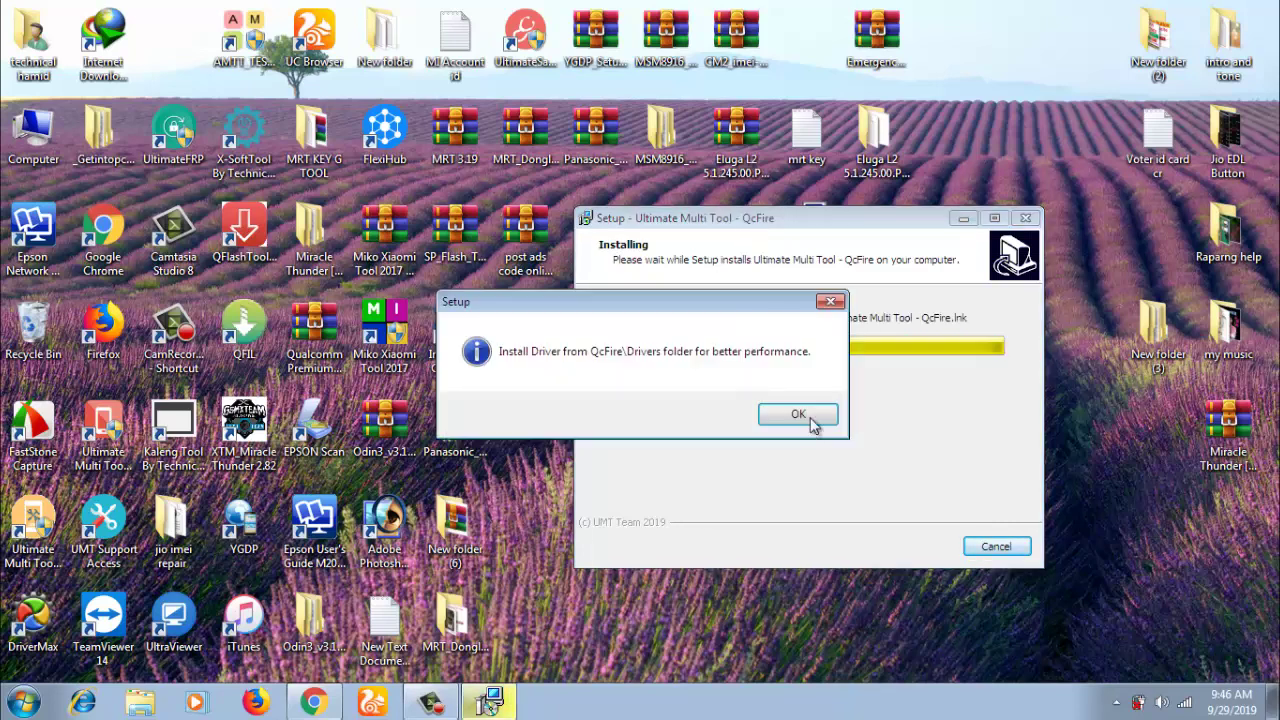
{"action": "left_click", "coordinate": [810, 416]}
{"action": "left_click", "coordinate": [930, 545]}
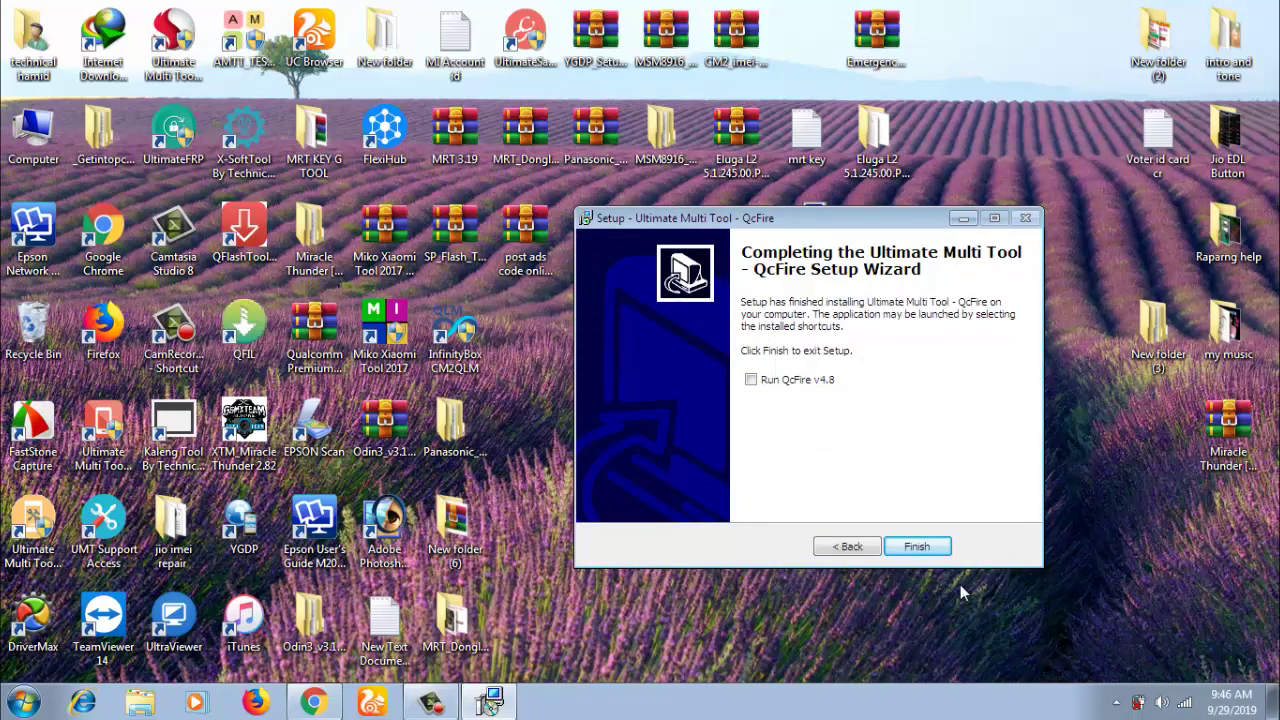
{"action": "left_click", "coordinate": [917, 546]}
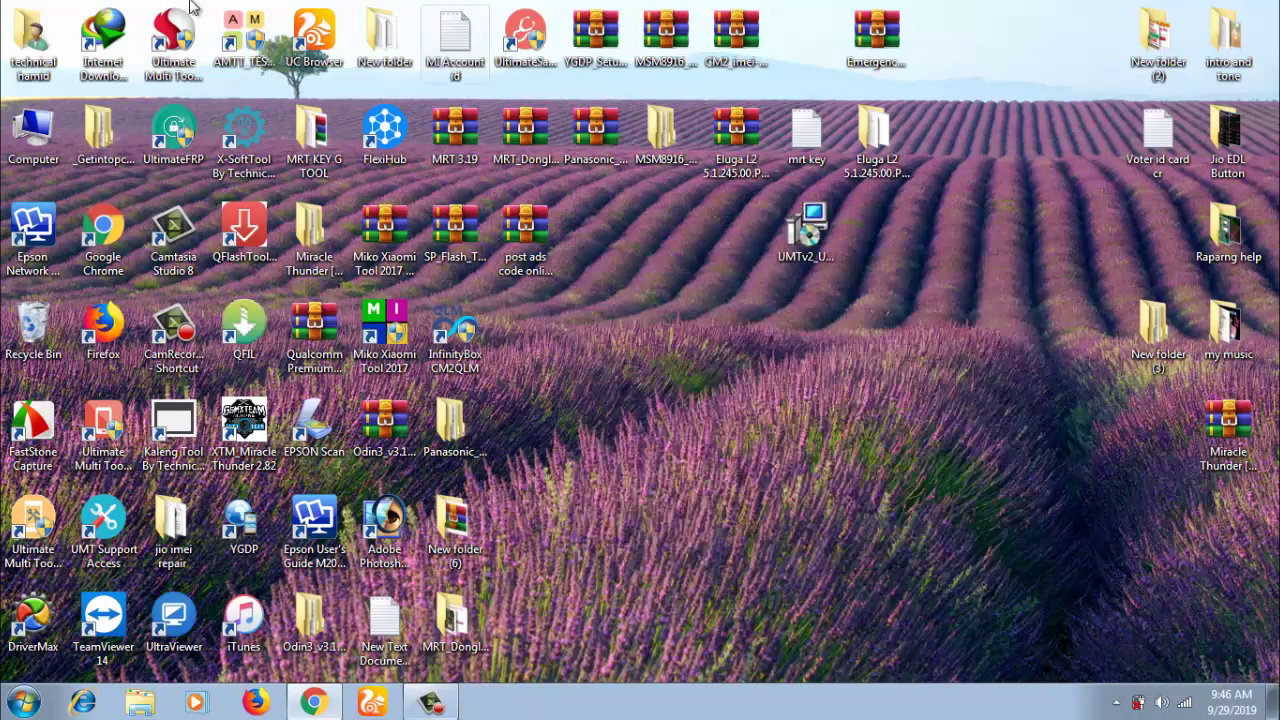
- Place the setup file beside the Eluga L2 folder and the new QcFire shortcut in the empty area of the desktop
{"action": "left_click_drag", "start_coordinate": [978, 390], "coordinate": [603, 363]}
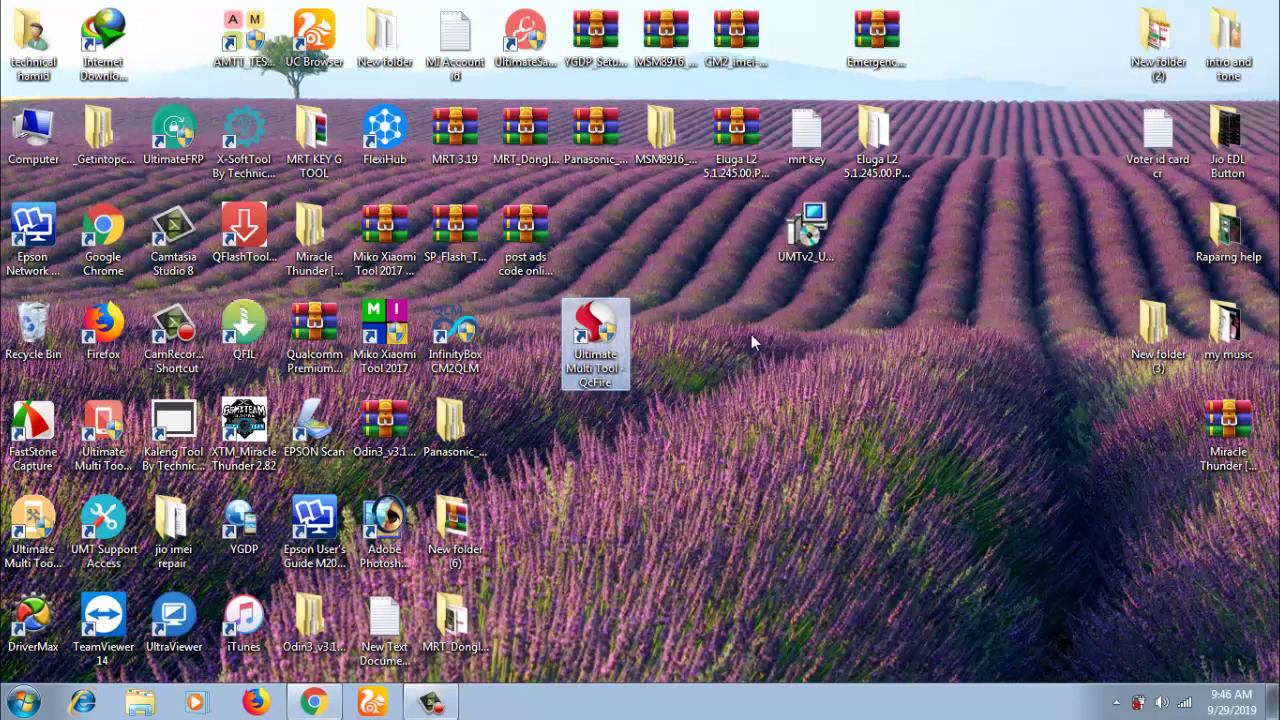
{"action": "left_click_drag", "start_coordinate": [800, 255], "coordinate": [935, 155]}
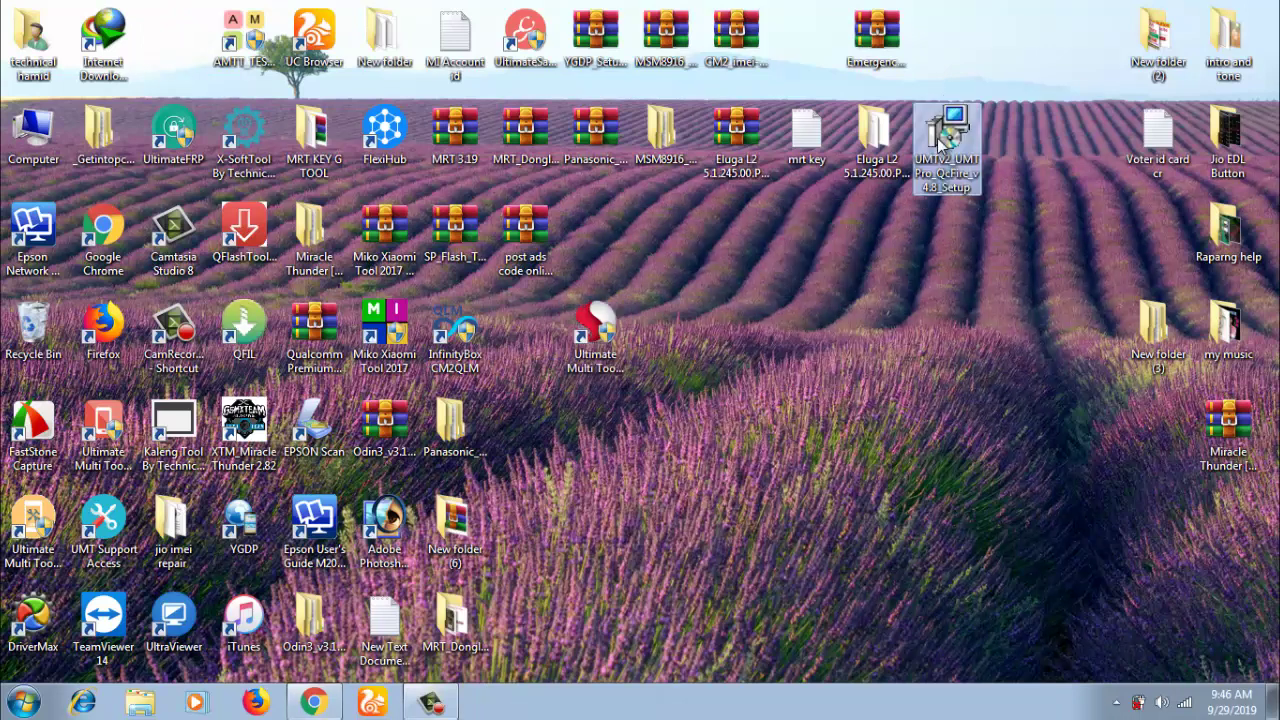
{"action": "left_click_drag", "start_coordinate": [619, 343], "coordinate": [889, 340]}
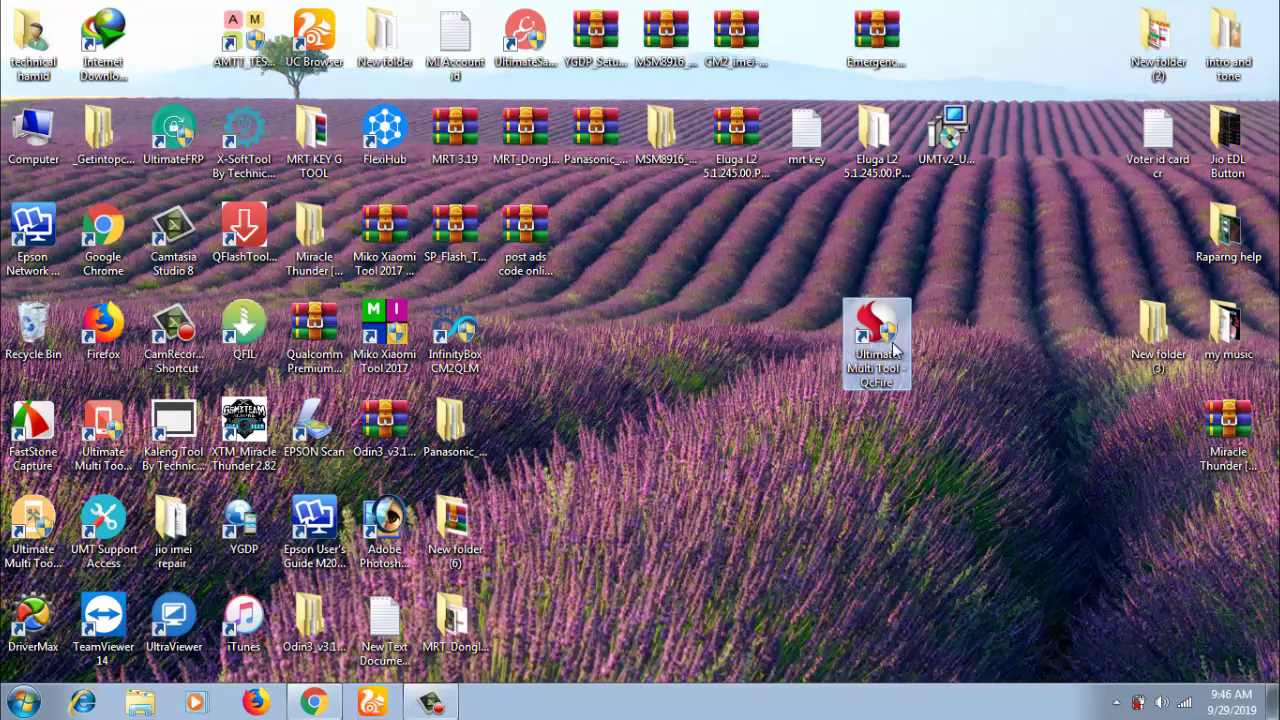
- Group the Ultimate Multi Tool MTK, Ultimate Multi Tool GSM and UltimateFRP shortcuts in a block with the QcFire shortcut
{"action": "left_click_drag", "start_coordinate": [85, 440], "coordinate": [787, 350]}
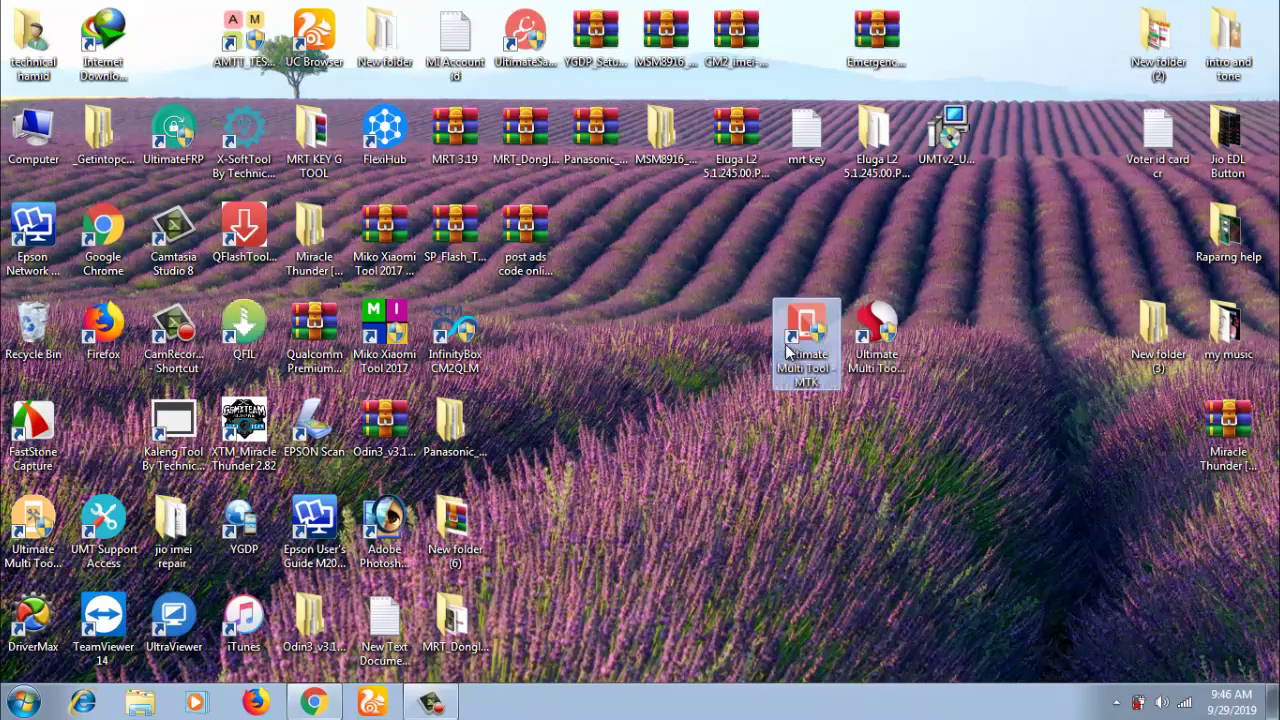
{"action": "left_click_drag", "start_coordinate": [40, 530], "coordinate": [865, 432]}
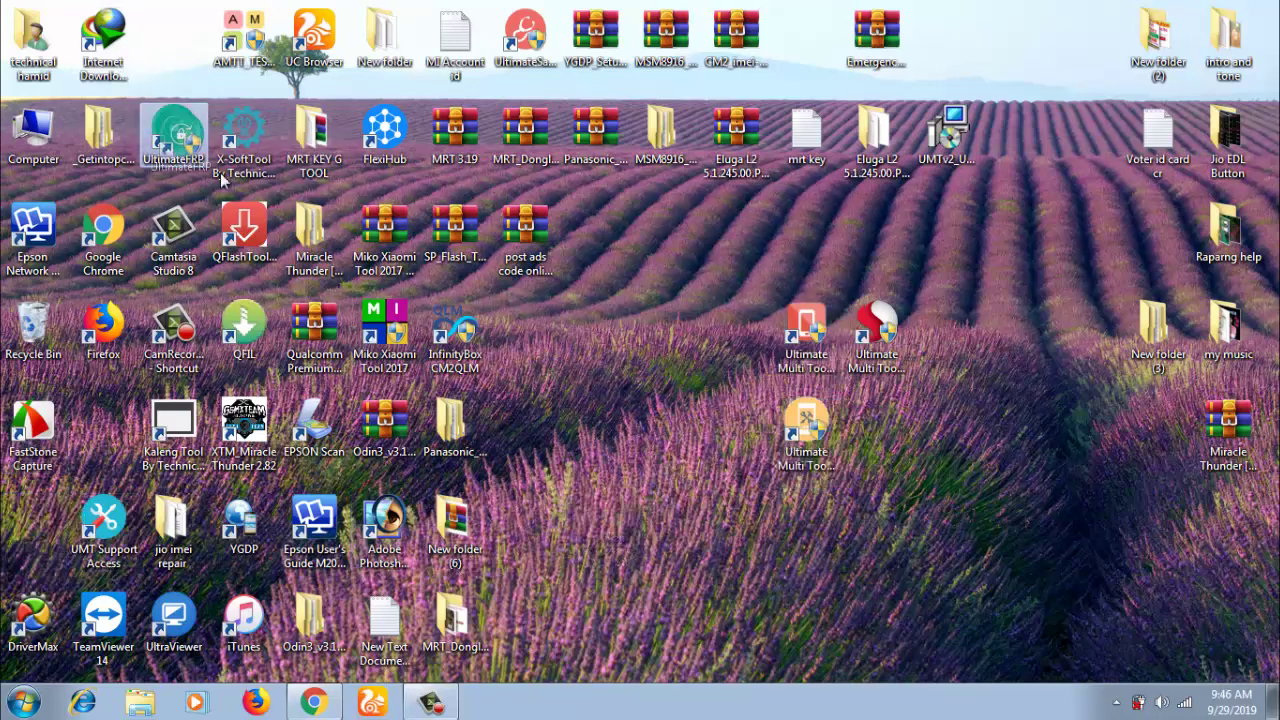
{"action": "left_click_drag", "start_coordinate": [222, 178], "coordinate": [900, 430]}
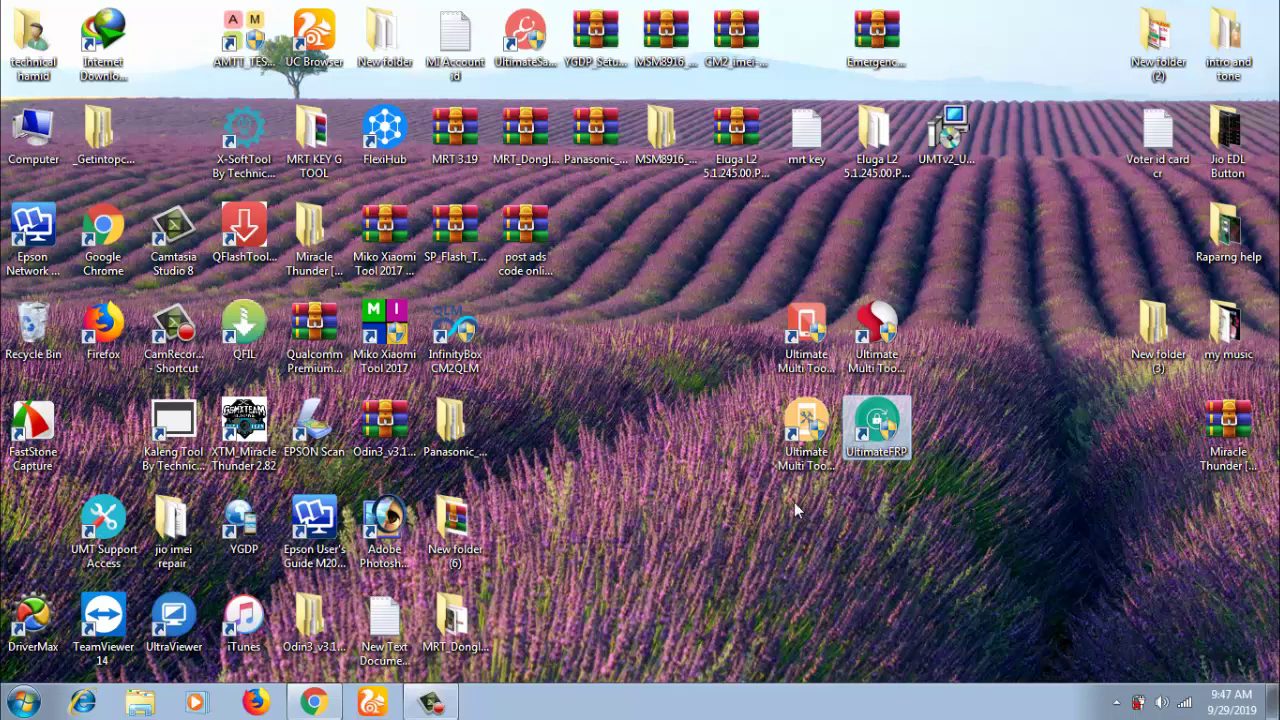
- Examine the grouped MTK, GSM and UltimateFRP shortcuts one after another
{"action": "left_click", "coordinate": [805, 335]}
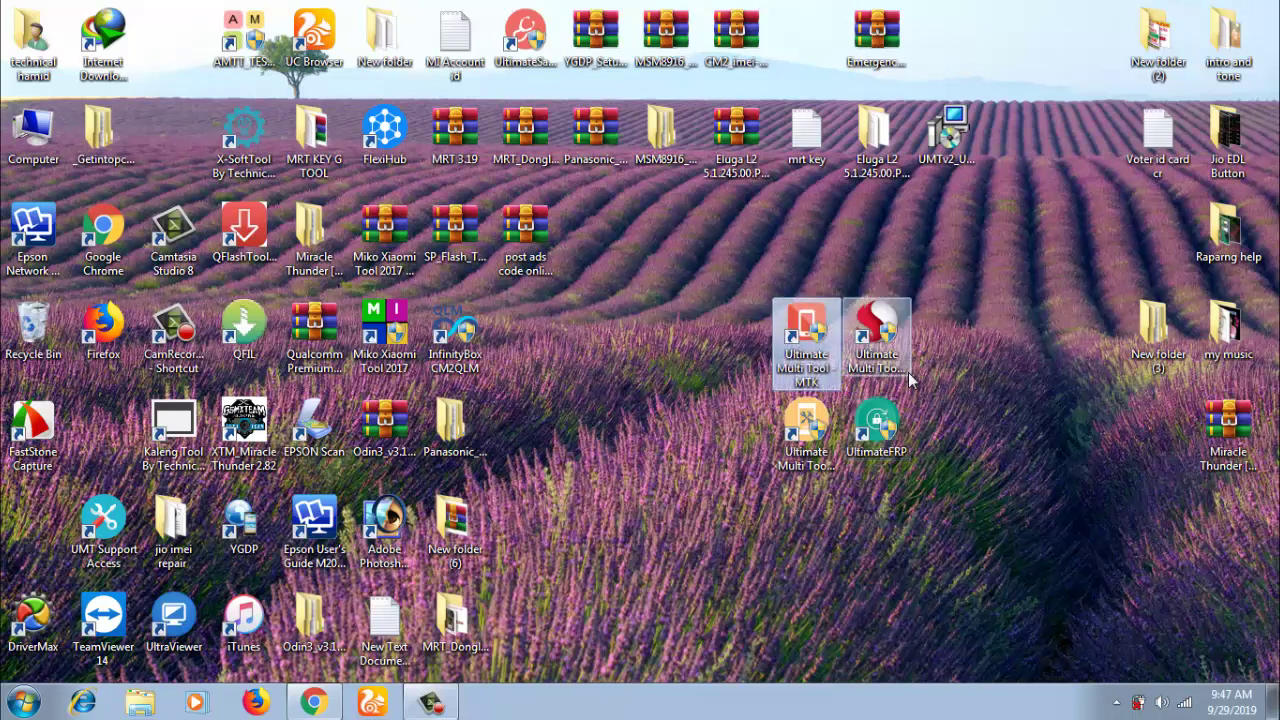
{"action": "left_click", "coordinate": [828, 358]}
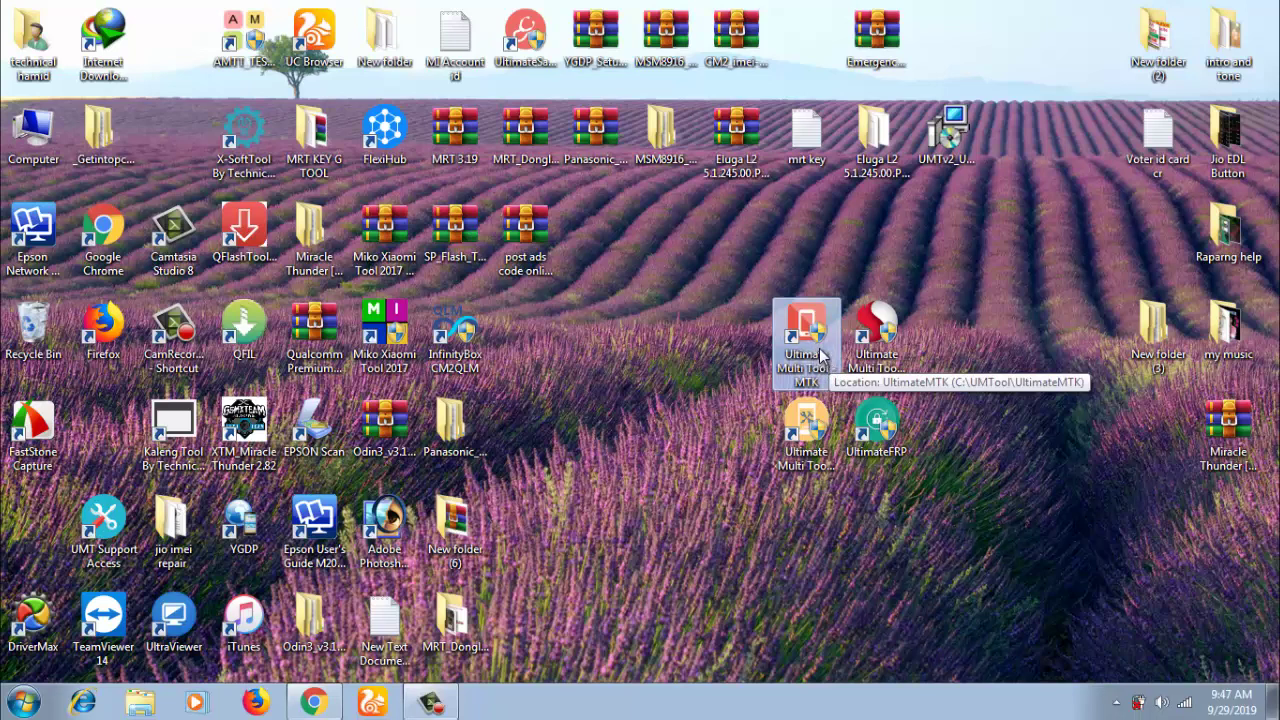
{"action": "left_click", "coordinate": [806, 428]}
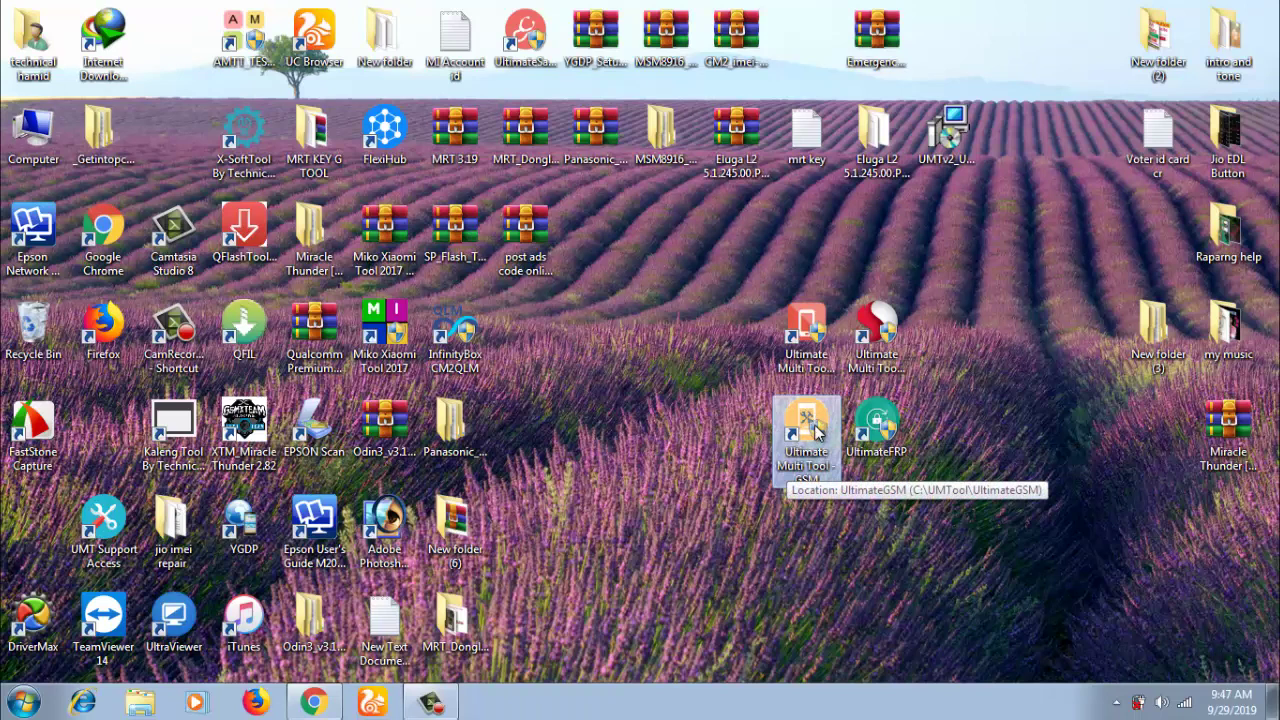
{"action": "left_click", "coordinate": [888, 429]}
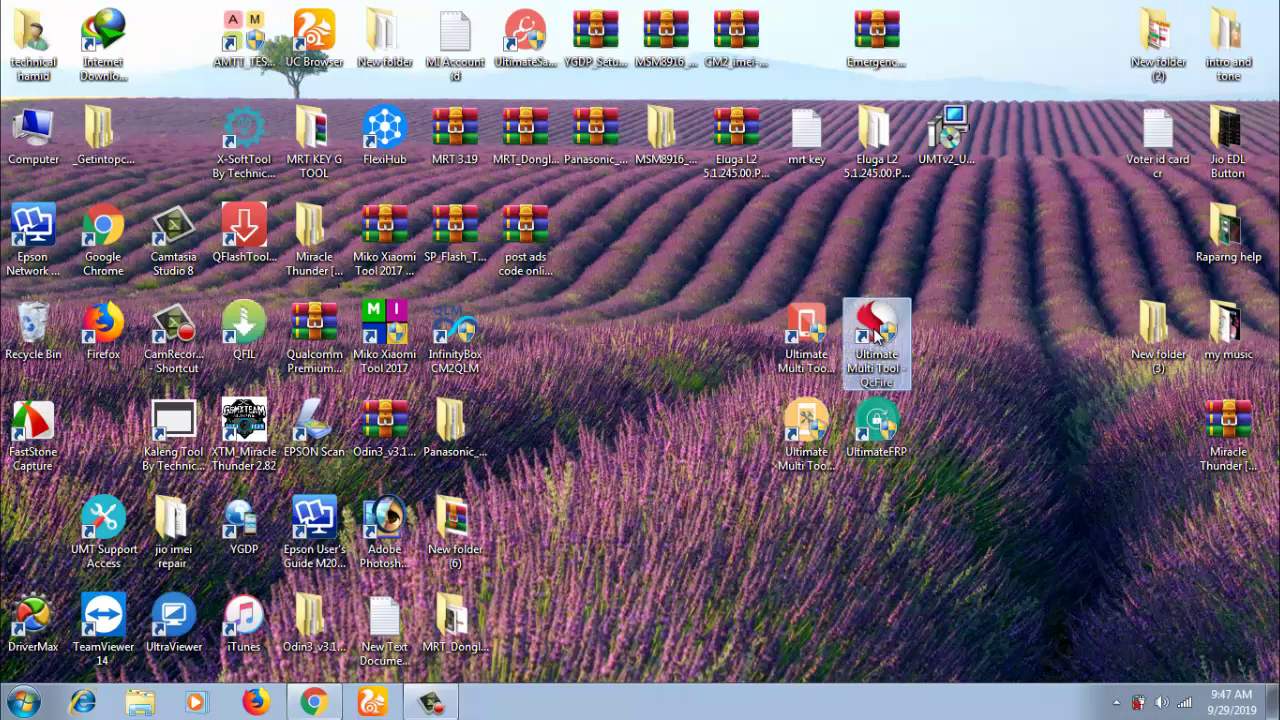
- Arrange the MTK, GSM and UltimateFRP shortcuts in a column away from QcFire, and select the QcFire shortcut
{"action": "left_click_drag", "start_coordinate": [790, 362], "coordinate": [585, 362]}
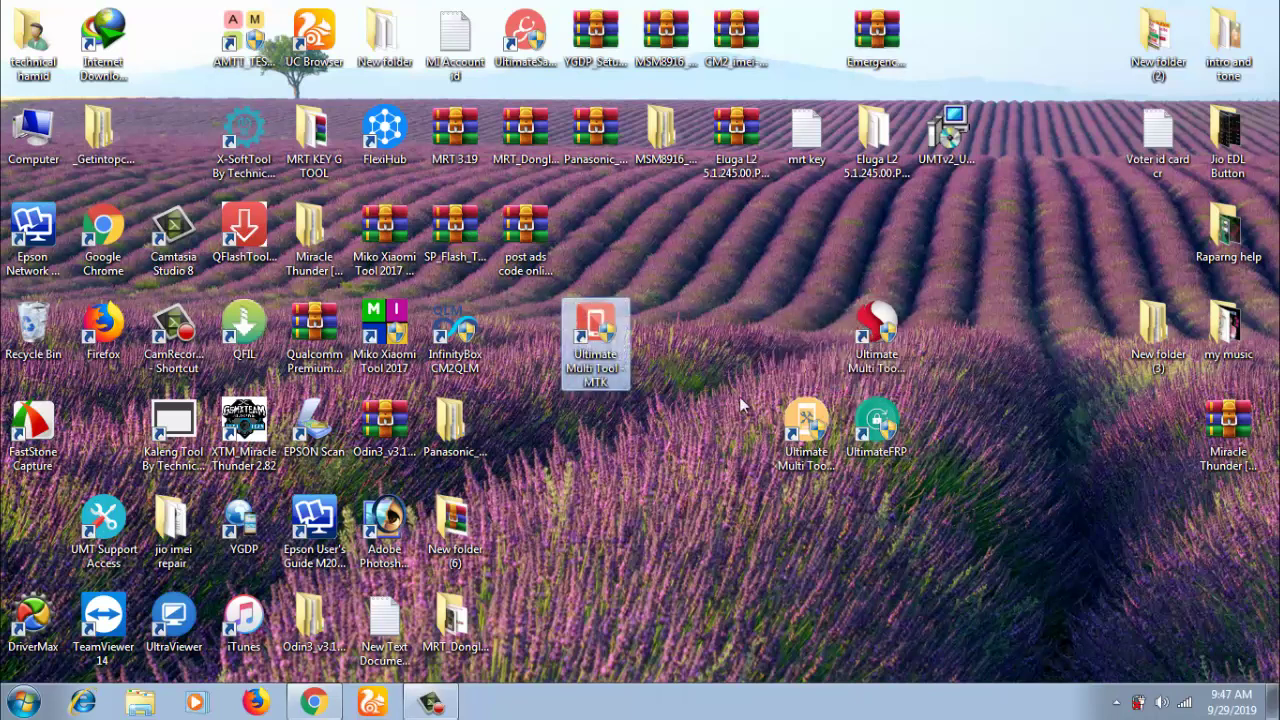
{"action": "left_click_drag", "start_coordinate": [802, 428], "coordinate": [588, 440]}
{"action": "left_click_drag", "start_coordinate": [877, 425], "coordinate": [620, 524]}
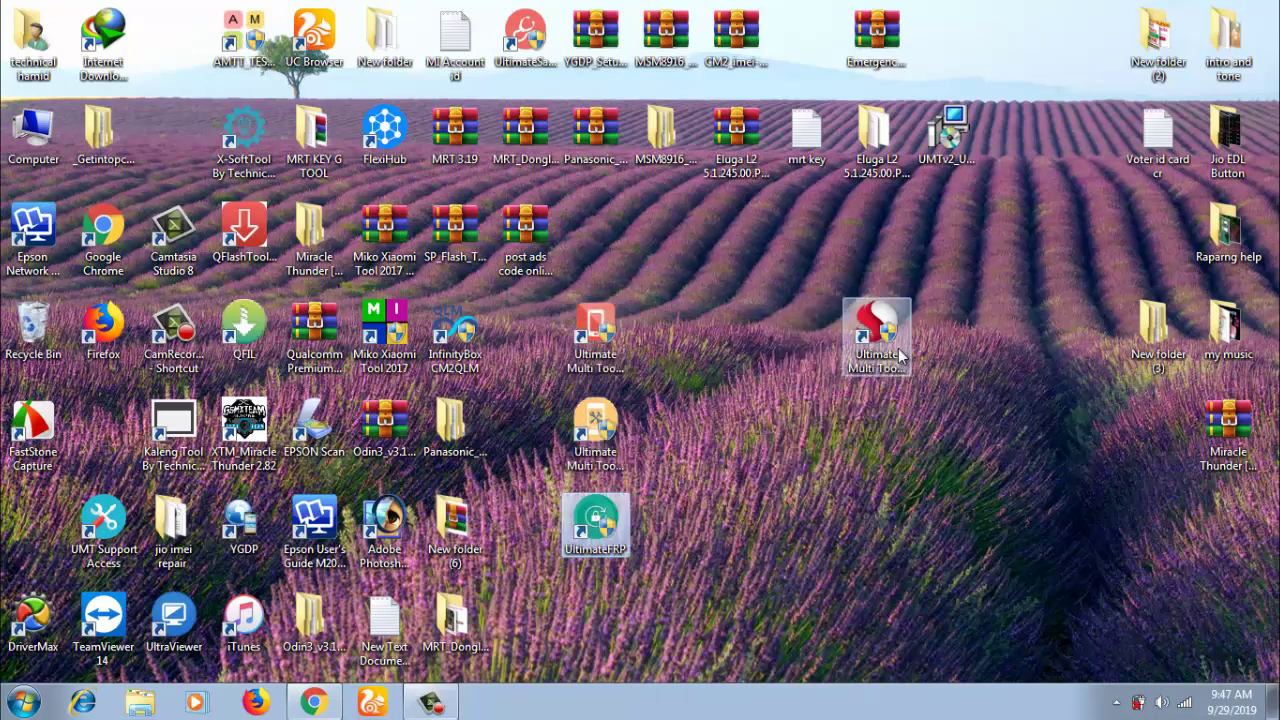
{"action": "left_click", "coordinate": [897, 346]}
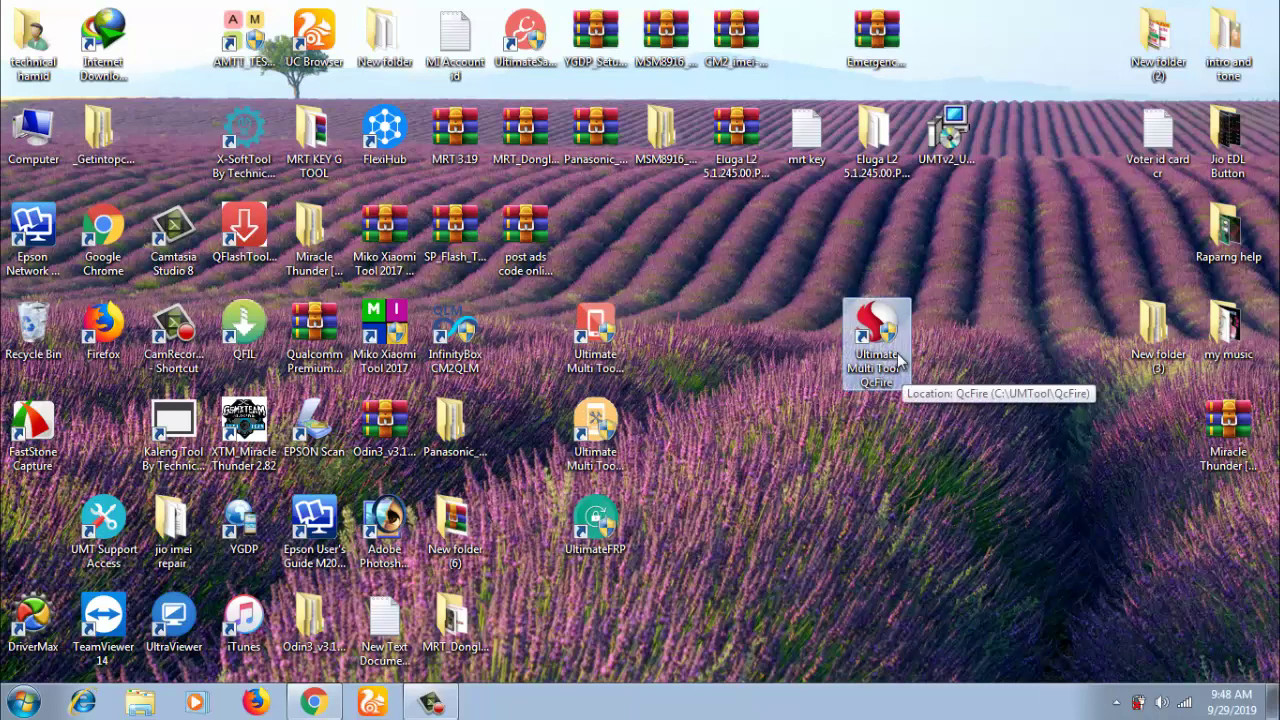
- Launch QcFire from its desktop shortcut and move the MTK, GSM, UltimateFRP and MRT Dongle icons into gaps among the other desktop icons
{"action": "double_click", "coordinate": [897, 346]}
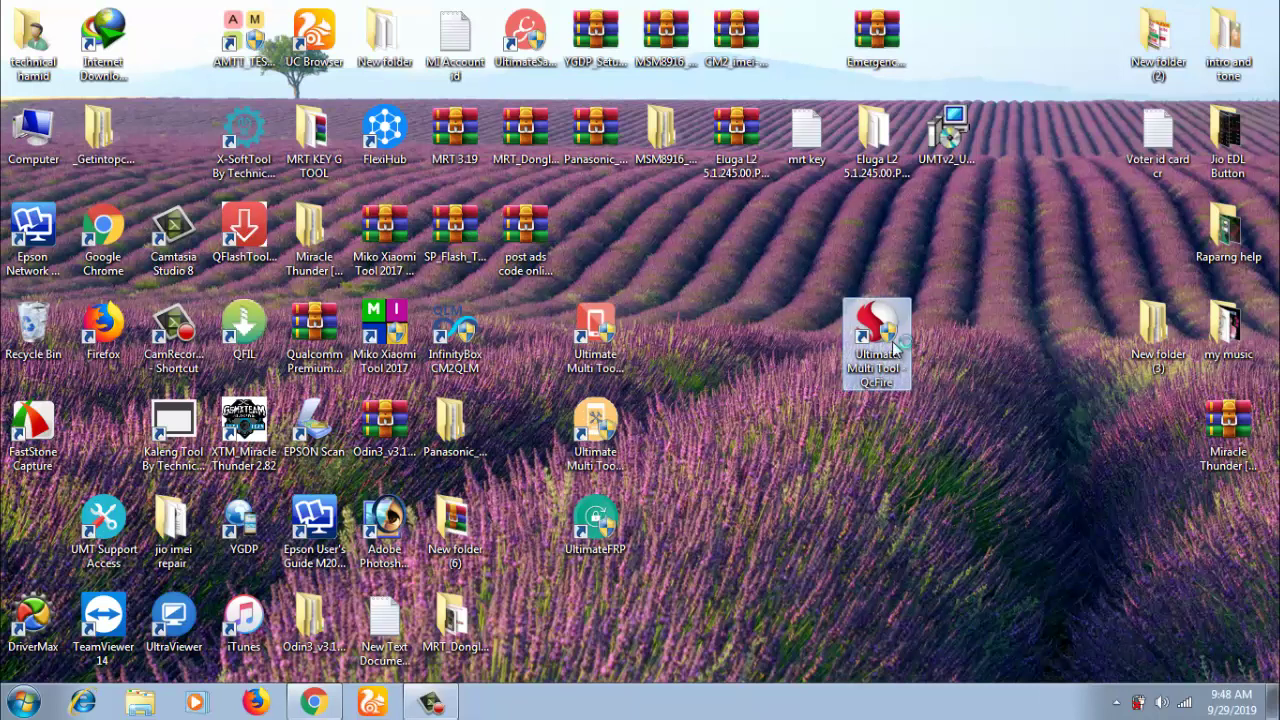
{"action": "left_click_drag", "start_coordinate": [597, 335], "coordinate": [186, 50]}
{"action": "left_click_drag", "start_coordinate": [597, 425], "coordinate": [176, 136]}
{"action": "left_click_drag", "start_coordinate": [605, 522], "coordinate": [105, 432]}
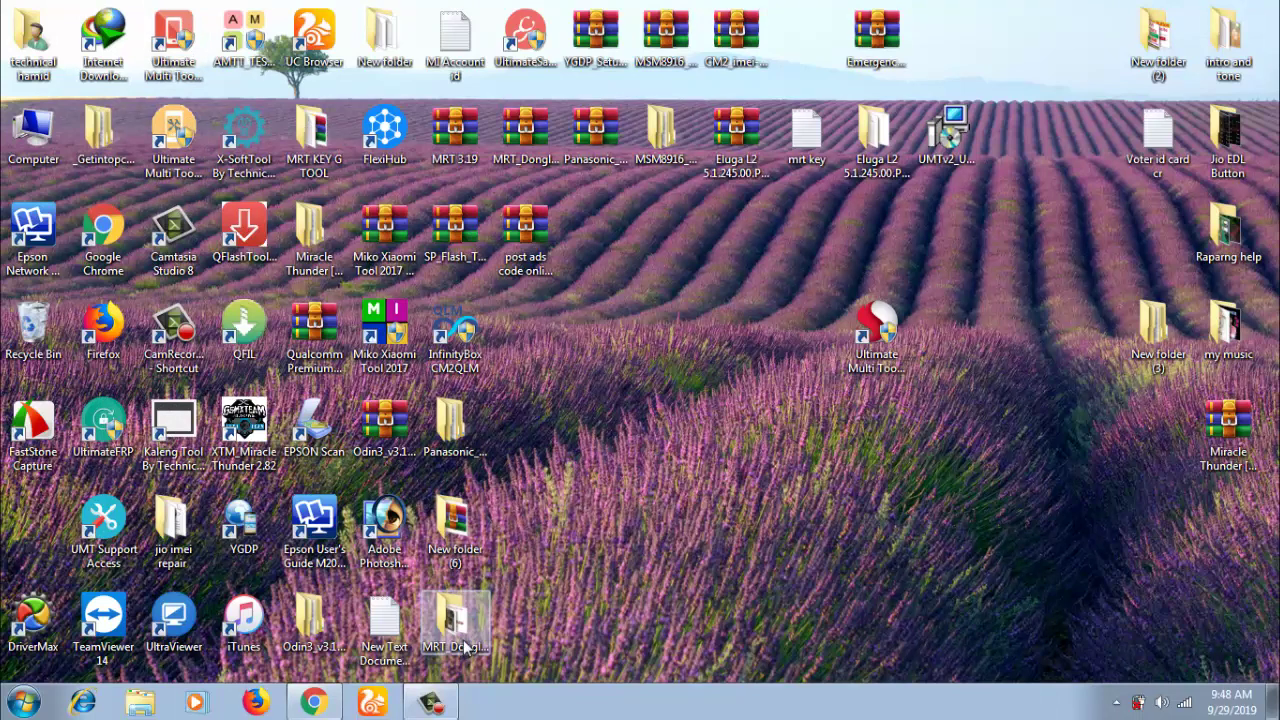
{"action": "left_click_drag", "start_coordinate": [465, 648], "coordinate": [36, 530]}
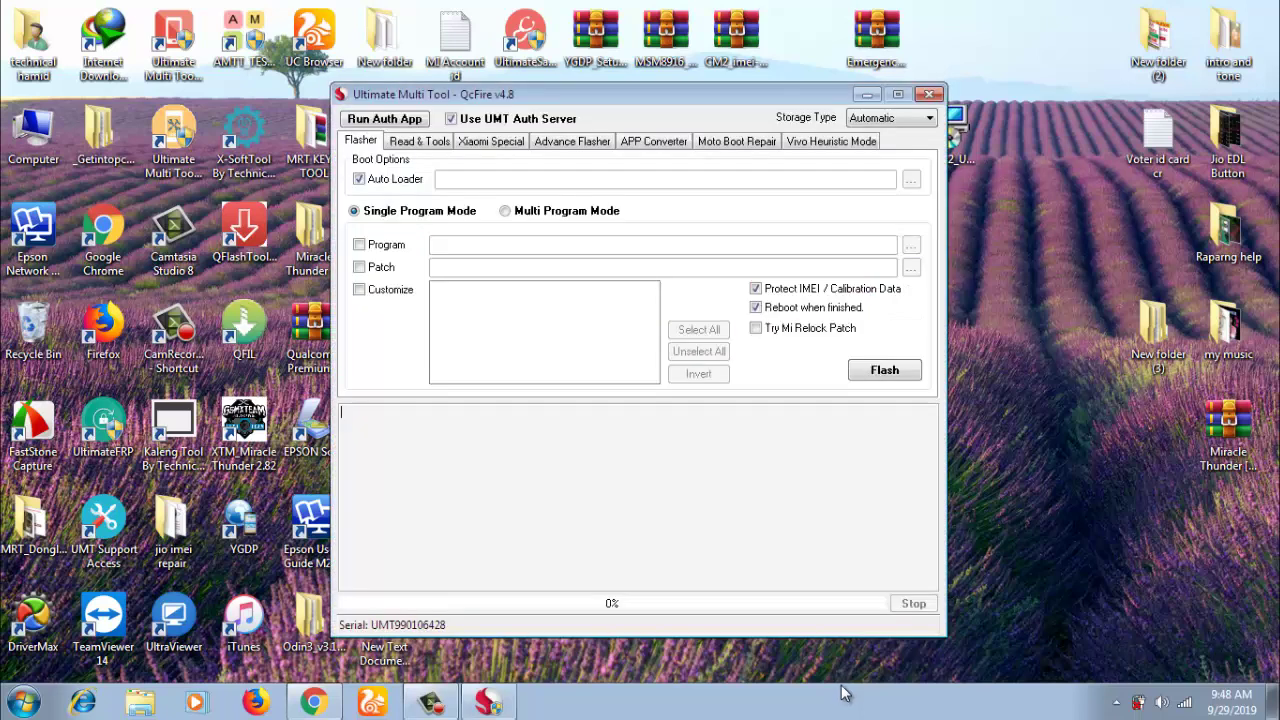
- Reposition the QcFire window and examine its Read & Tools and Xiaomi Special functions, including the models offered for Boot Patch
{"action": "left_click_drag", "start_coordinate": [695, 97], "coordinate": [795, 102]}
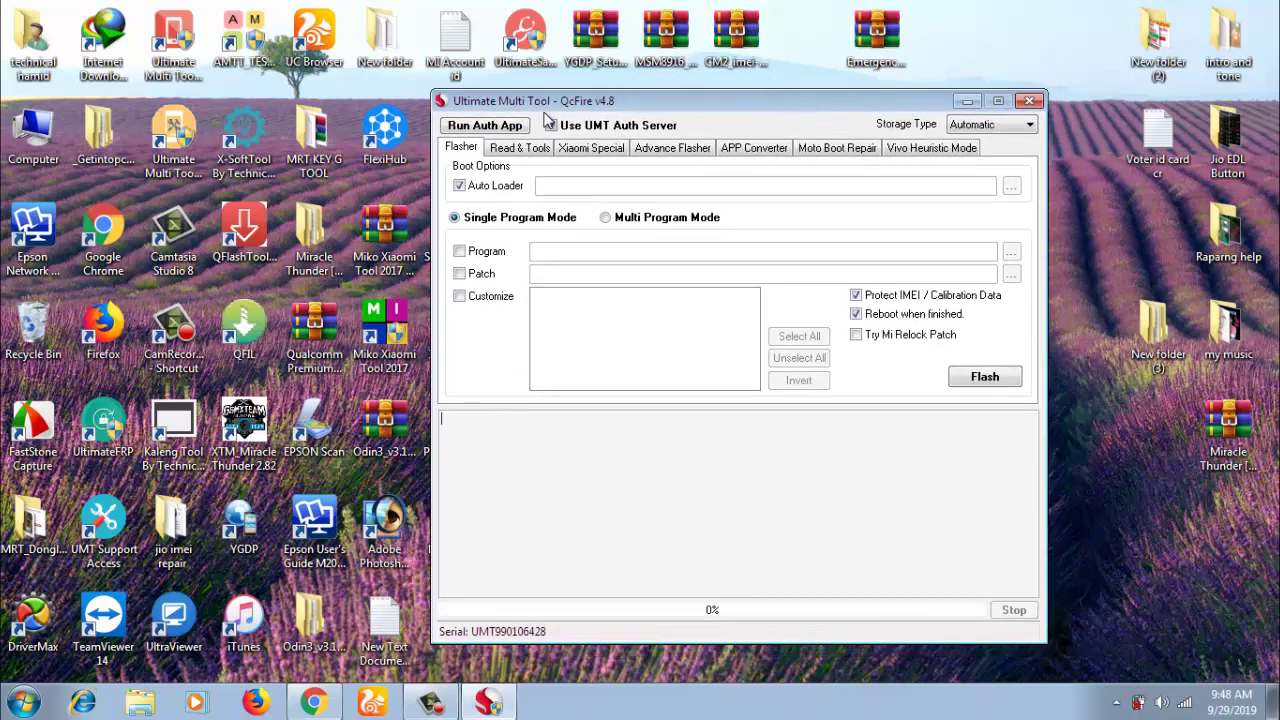
{"action": "left_click", "coordinate": [588, 155]}
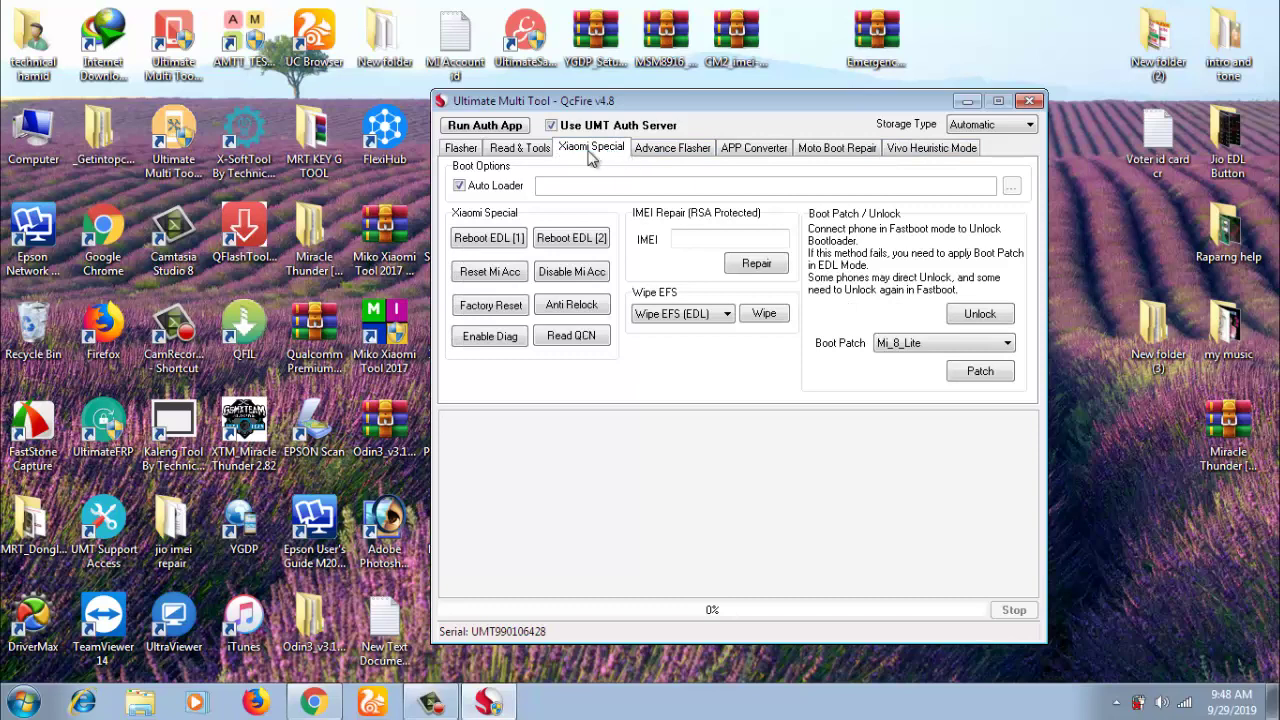
{"action": "left_click", "coordinate": [528, 151]}
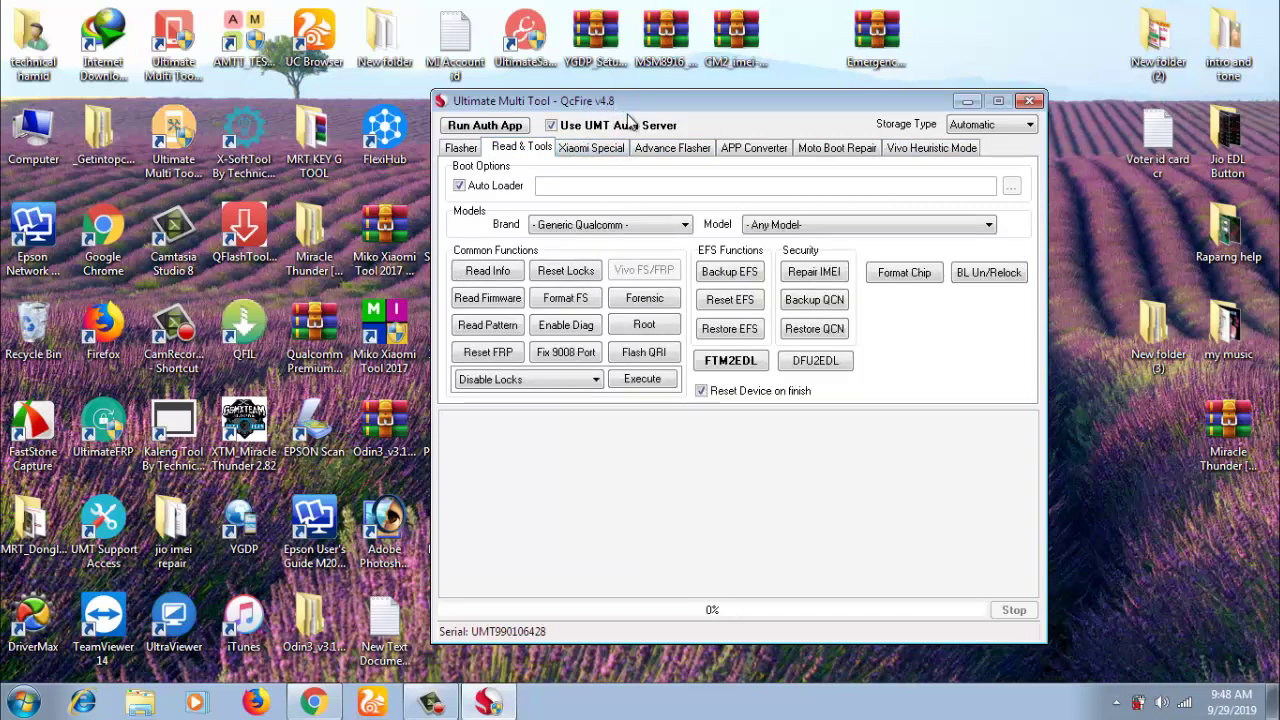
{"action": "left_click", "coordinate": [608, 150]}
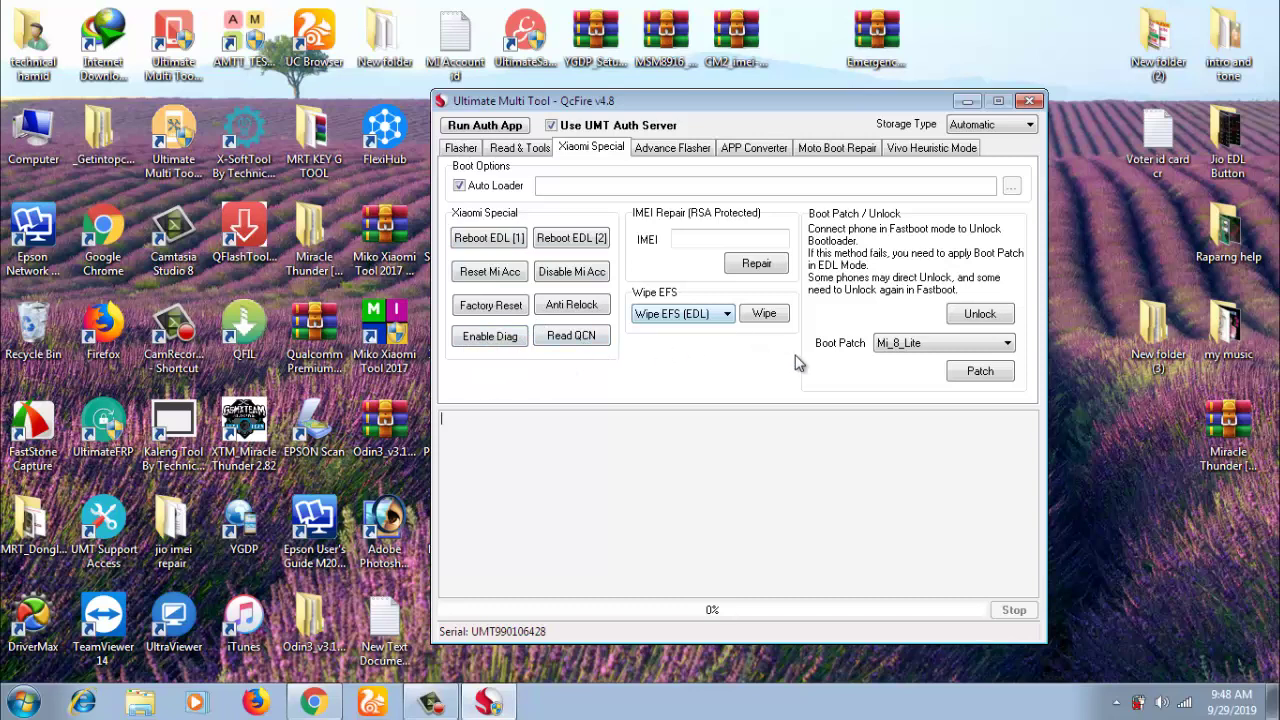
{"action": "left_click", "coordinate": [964, 343]}
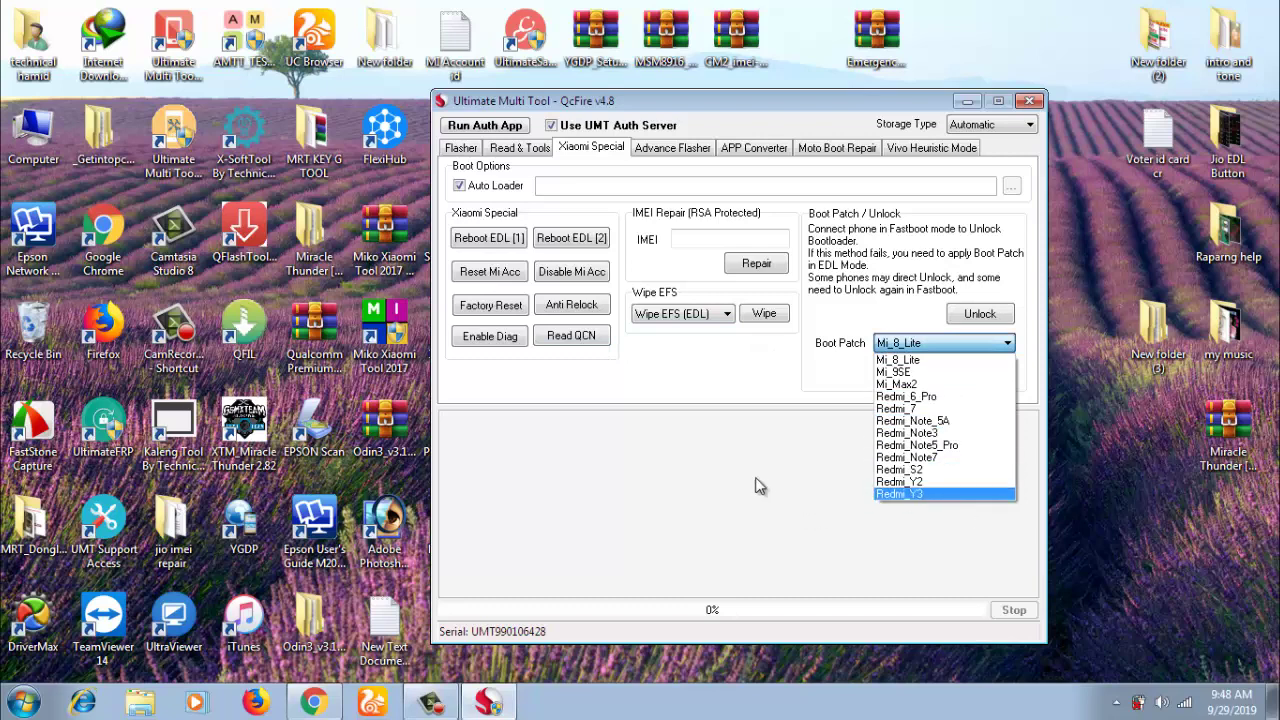
{"action": "left_click", "coordinate": [730, 468]}
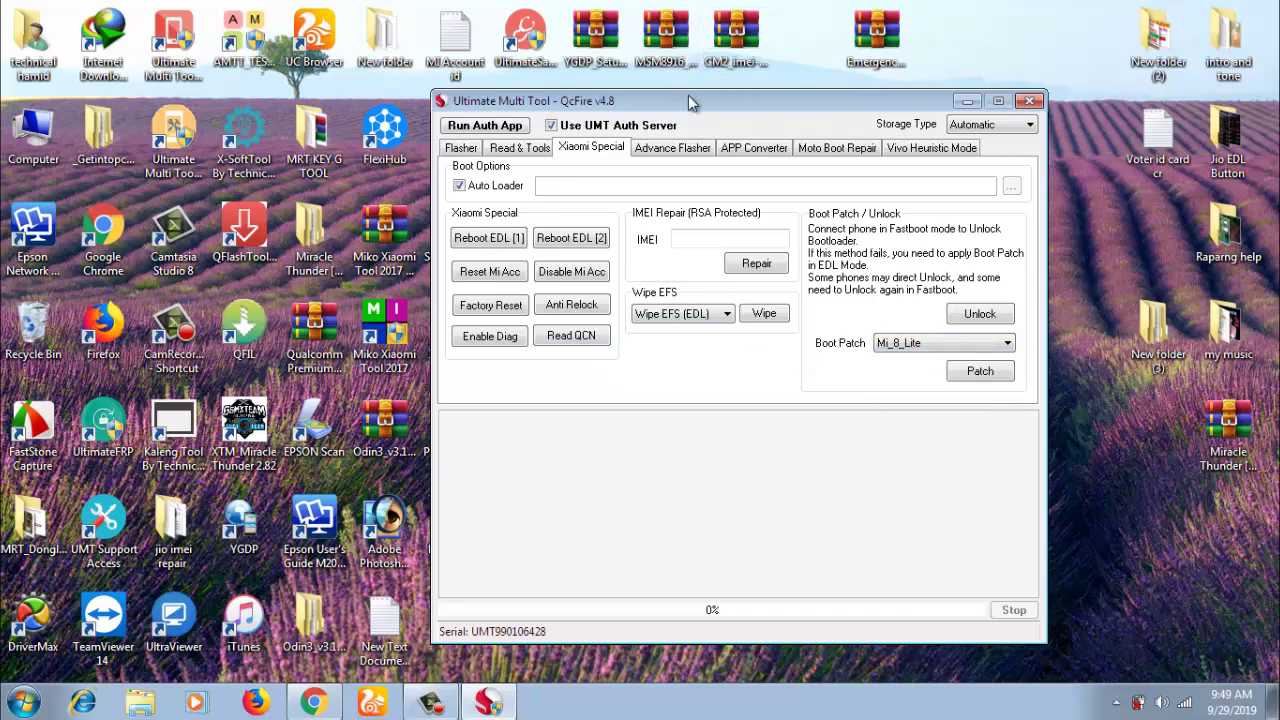
{"action": "mouse_move", "coordinate": [693, 103]}
{"action": "left_mouse_down"}
{"action": "mouse_move", "coordinate": [730, 94]}
{"action": "mouse_move", "coordinate": [700, 104]}
{"action": "left_mouse_up"}
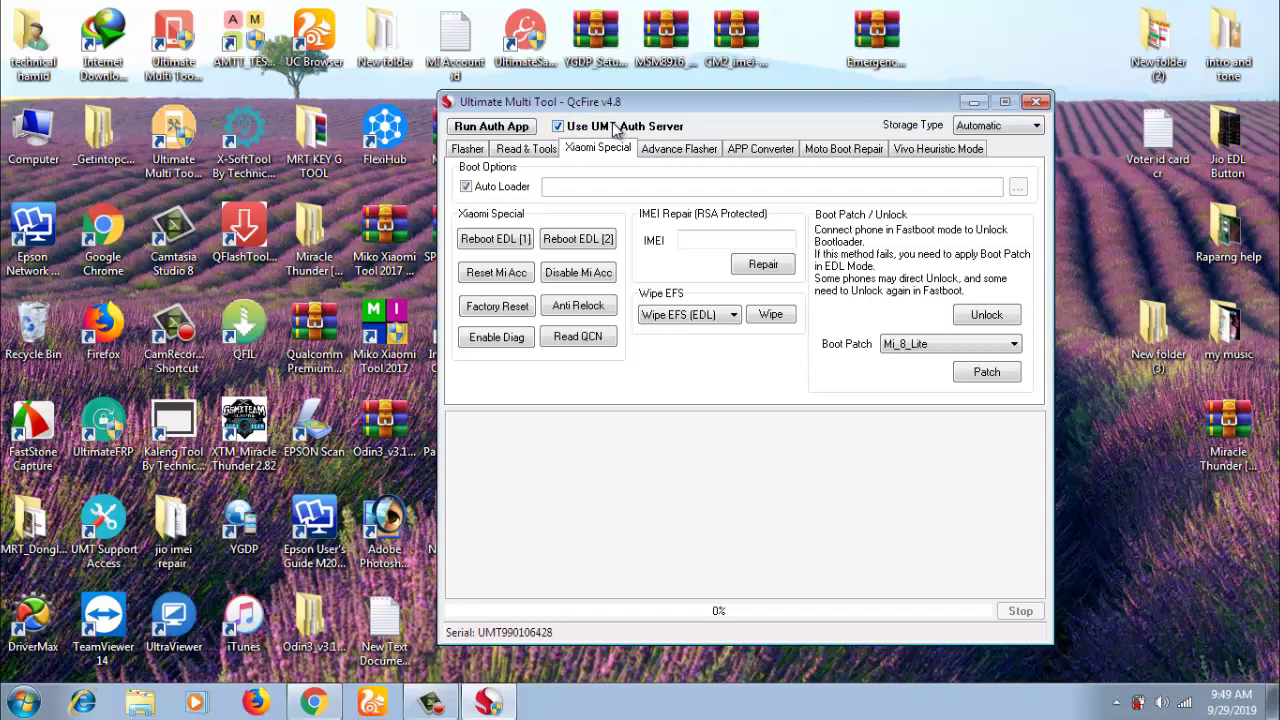
- Run the auth app, try to log in with a Xiaomi account in Mi Flash tool, and close its window
{"action": "left_click", "coordinate": [486, 130]}
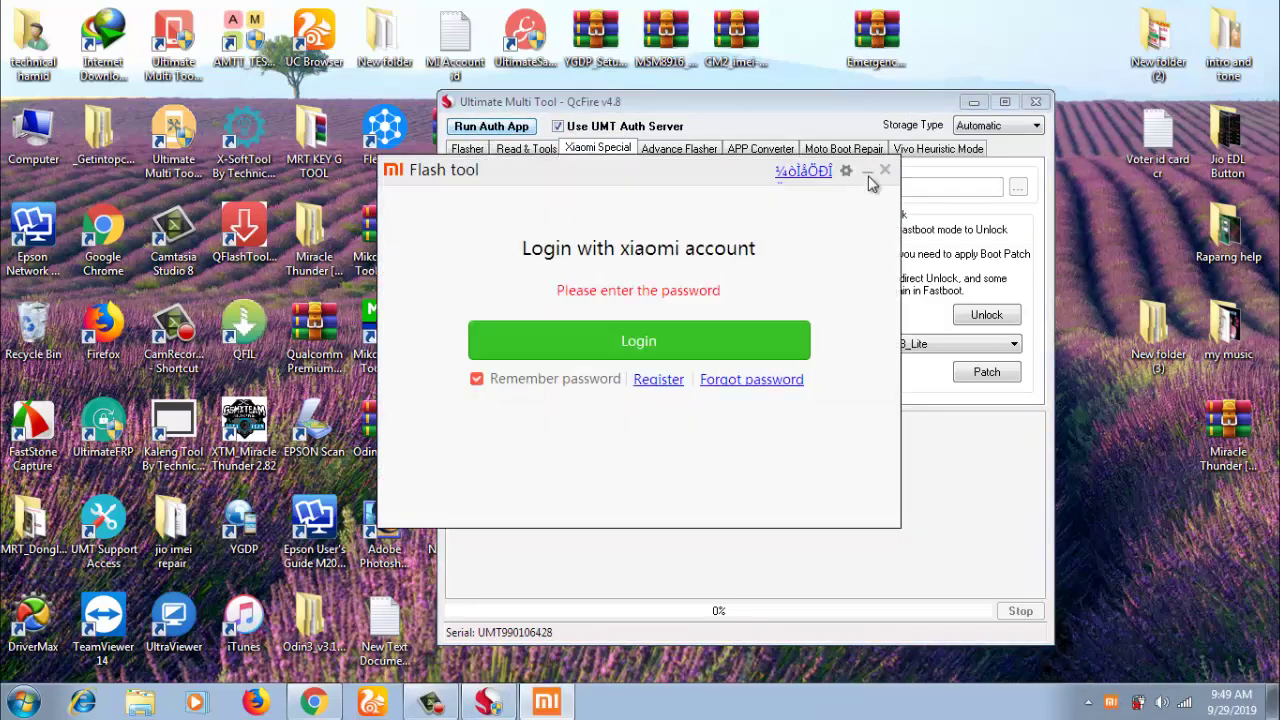
{"action": "left_click", "coordinate": [885, 170]}
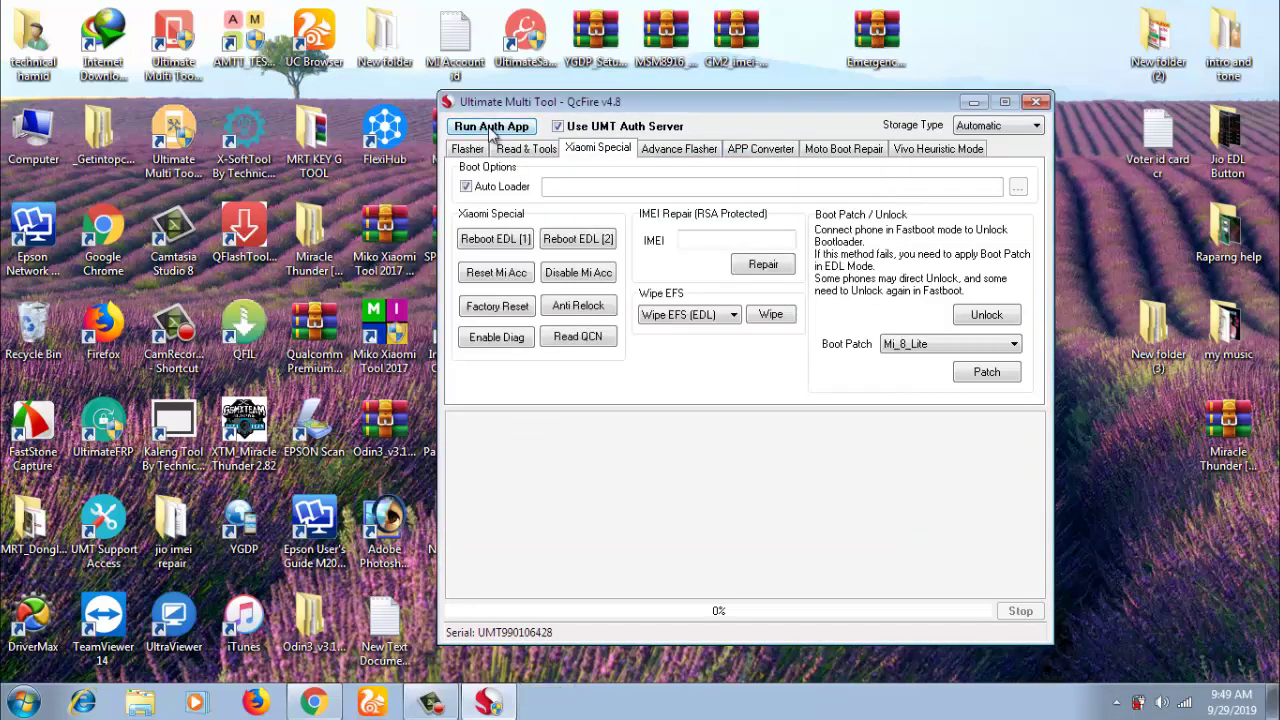
{"action": "left_click", "coordinate": [491, 131]}
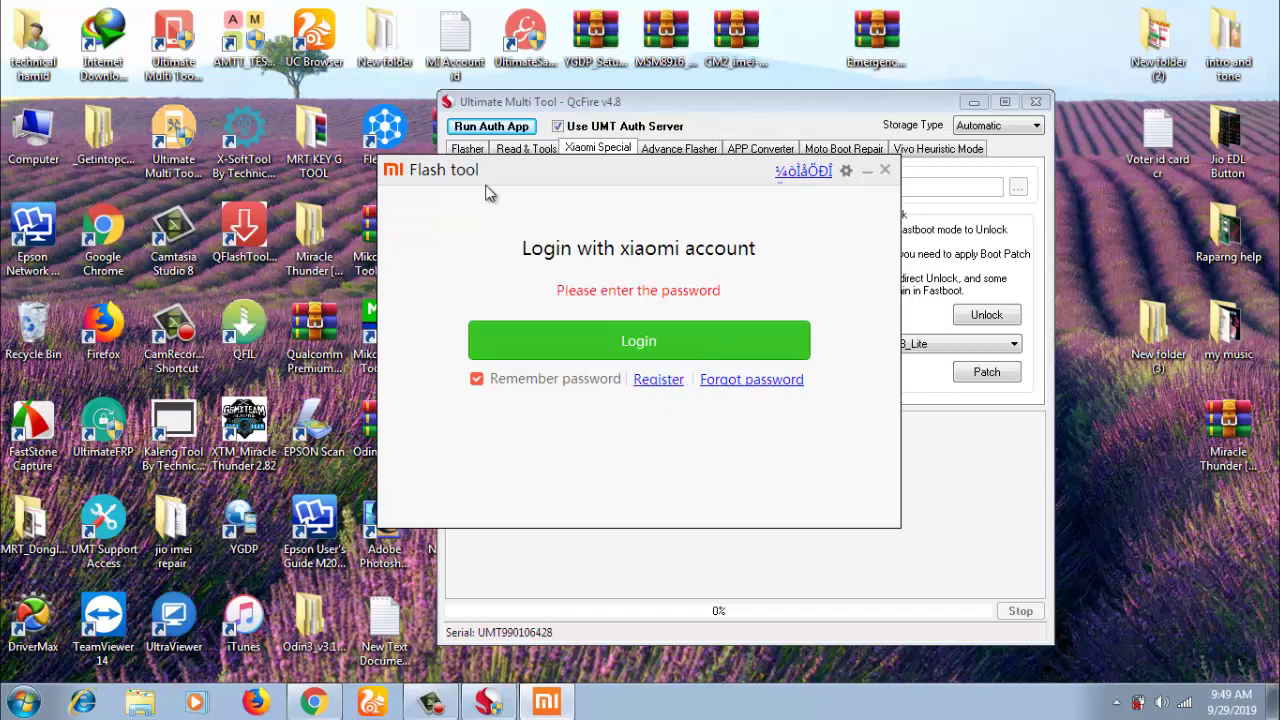
{"action": "left_click", "coordinate": [640, 342]}
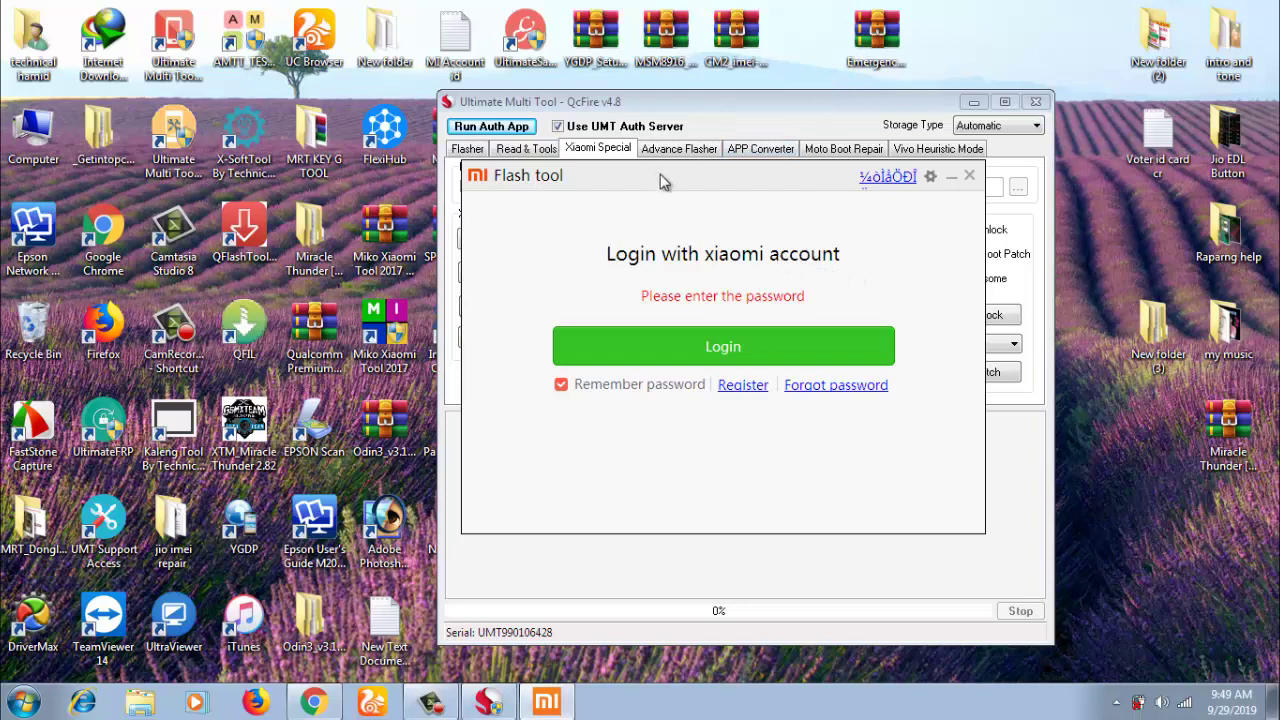
{"action": "left_click_drag", "start_coordinate": [700, 180], "coordinate": [674, 156]}
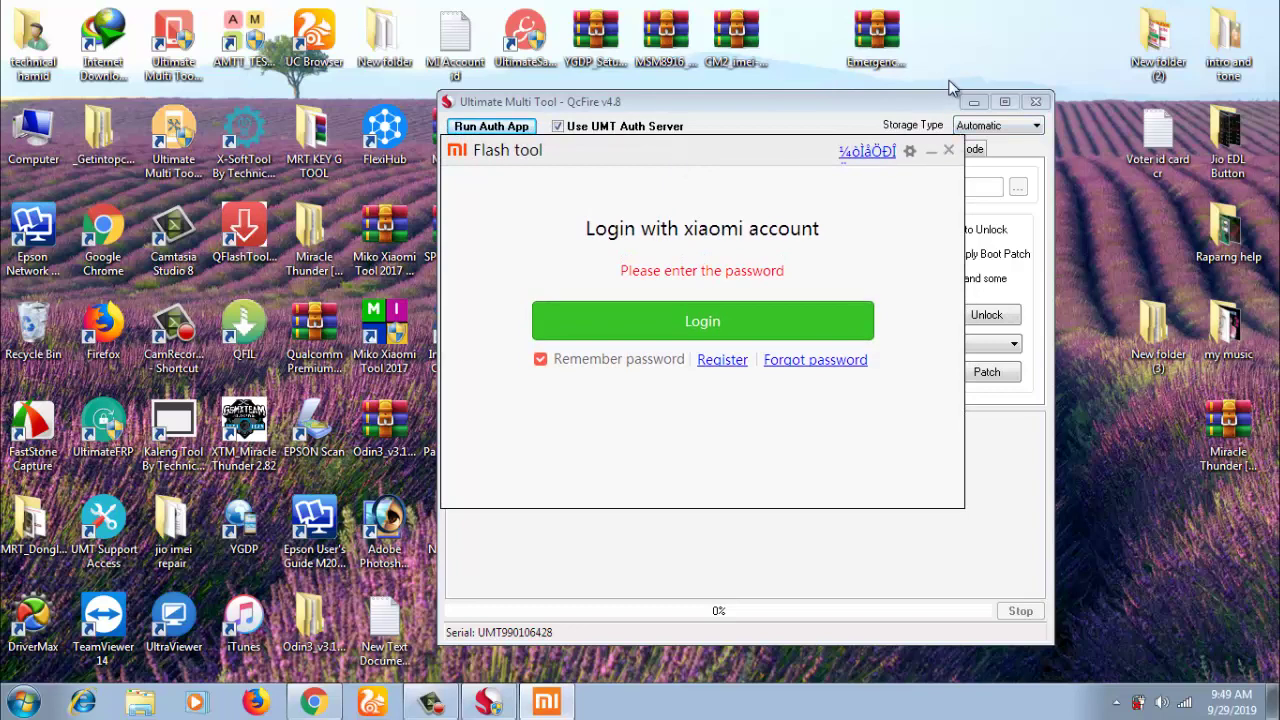
{"action": "left_click", "coordinate": [948, 152]}
- Compare the functions offered under Read & Tools, Xiaomi Special and Flasher
{"action": "left_click", "coordinate": [534, 152]}
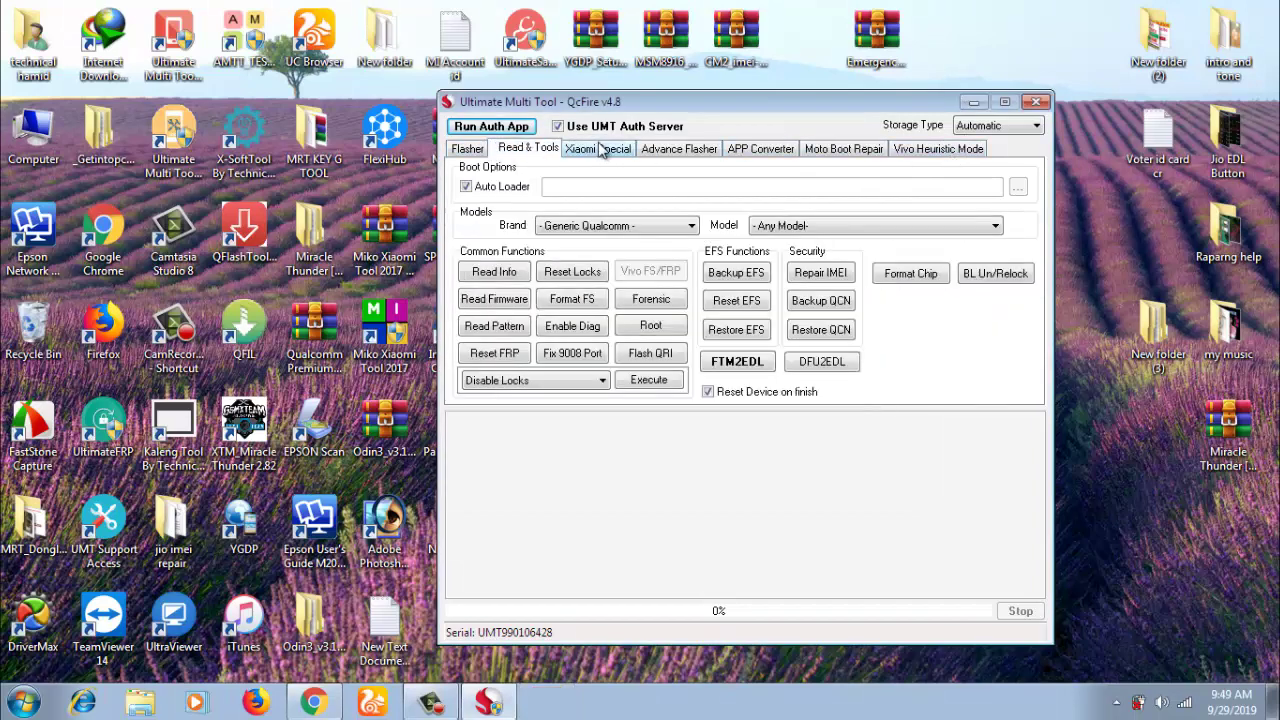
{"action": "left_click", "coordinate": [613, 152]}
{"action": "left_click", "coordinate": [526, 150]}
{"action": "left_click", "coordinate": [614, 156]}
{"action": "left_click", "coordinate": [470, 152]}
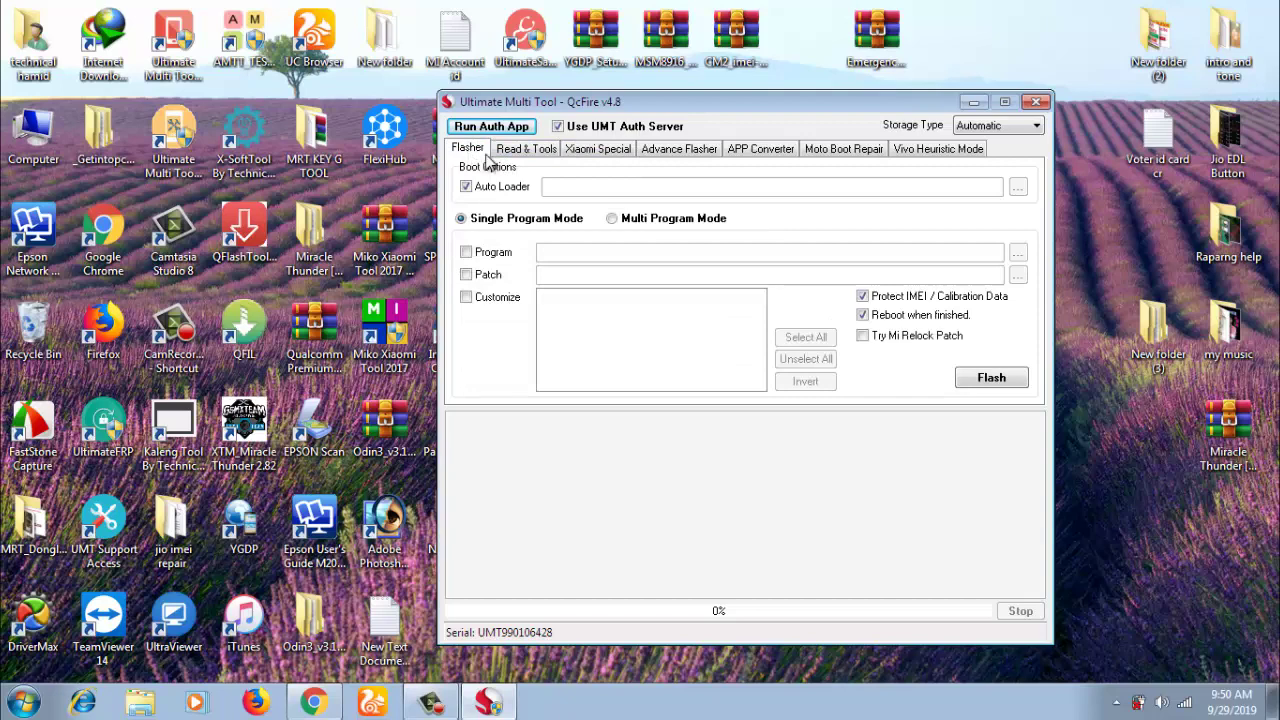
- Examine the supported phone brands and the model choices for Generic Qualcomm under Read & Tools, keeping the current selections
{"action": "left_click", "coordinate": [522, 150]}
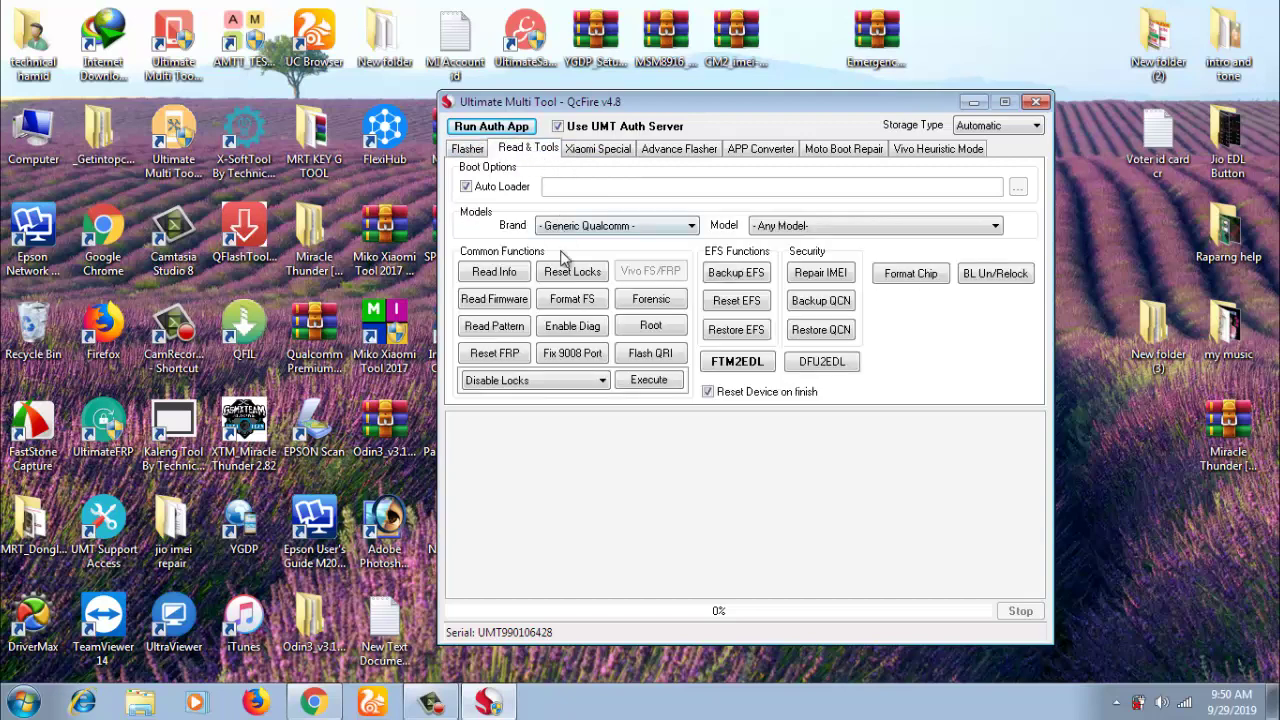
{"action": "left_click", "coordinate": [663, 226]}
{"action": "scroll", "coordinate": [704, 446], "scroll_direction": "down", "scroll_amount": 10}
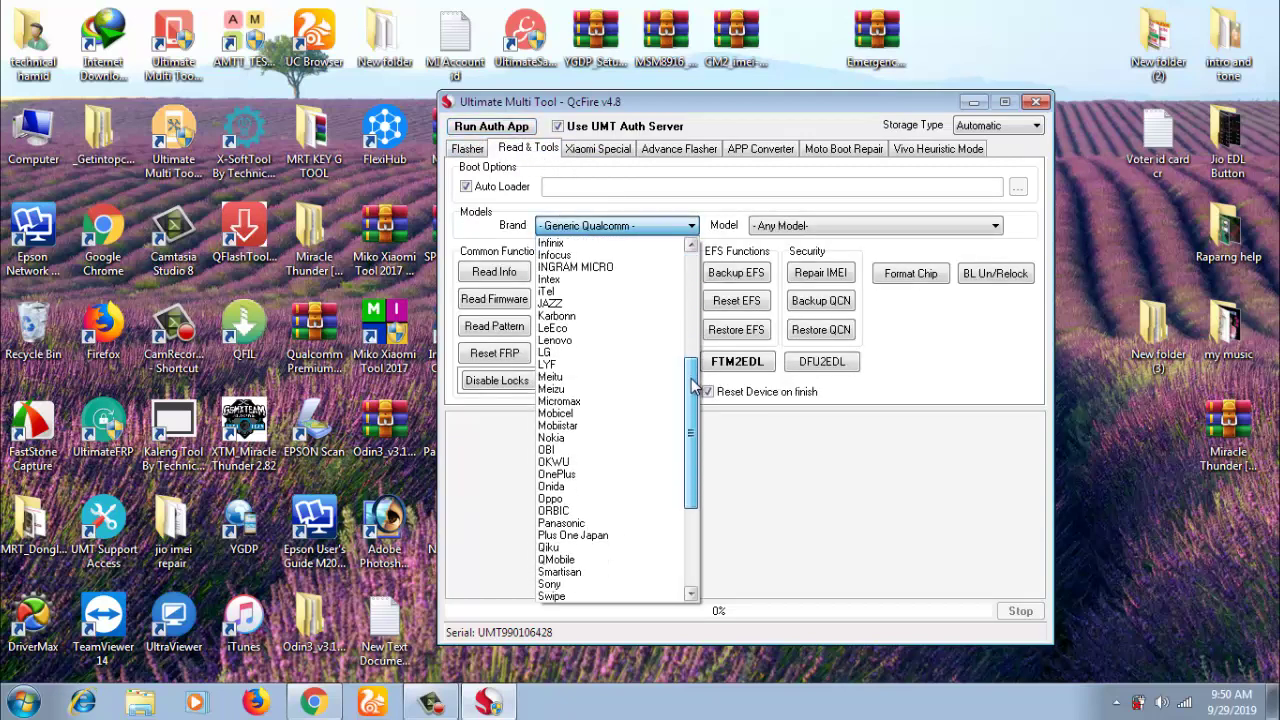
{"action": "scroll", "coordinate": [714, 509], "scroll_direction": "up", "scroll_amount": 10}
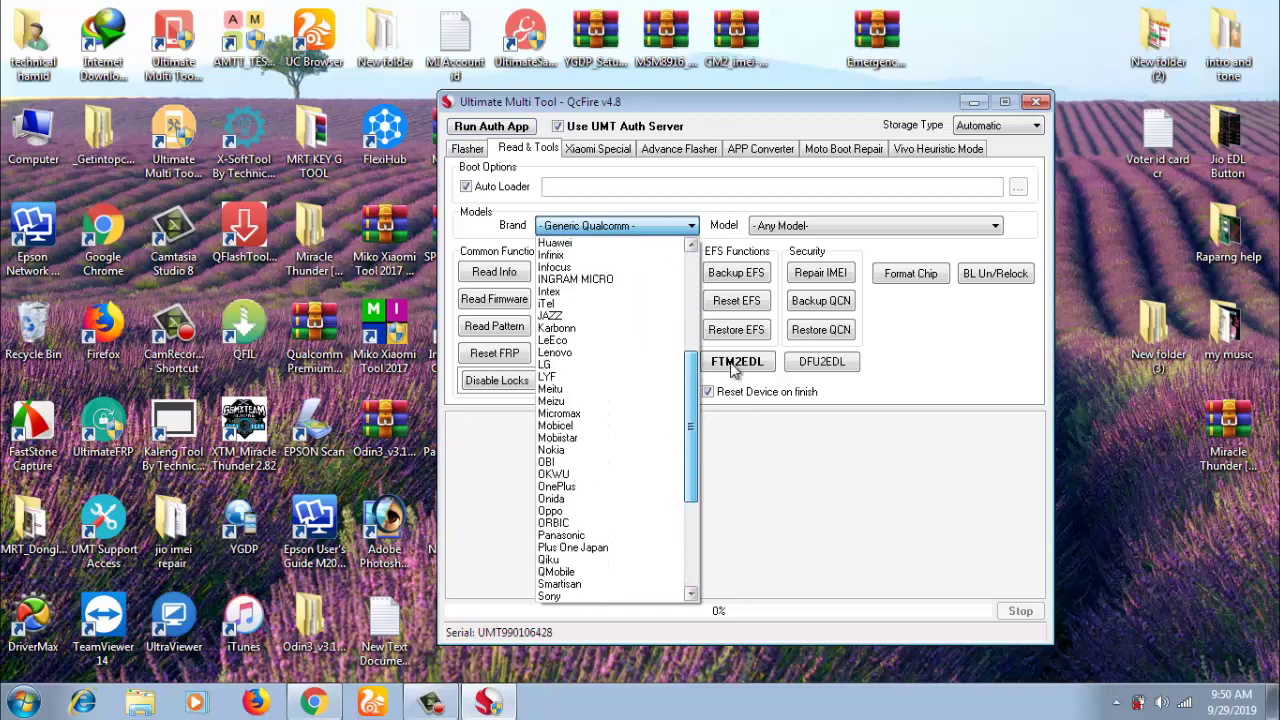
{"action": "scroll", "coordinate": [720, 400], "scroll_direction": "down", "scroll_amount": 12}
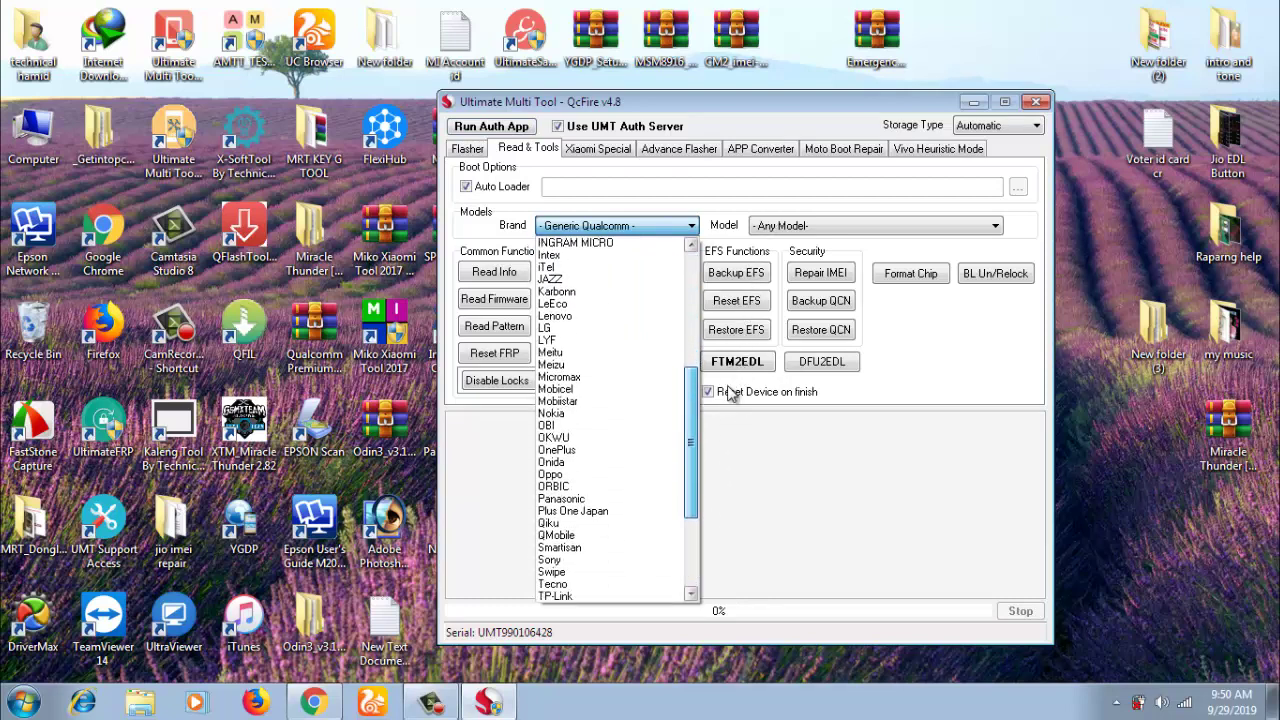
{"action": "scroll", "coordinate": [727, 441], "scroll_direction": "down", "scroll_amount": 2}
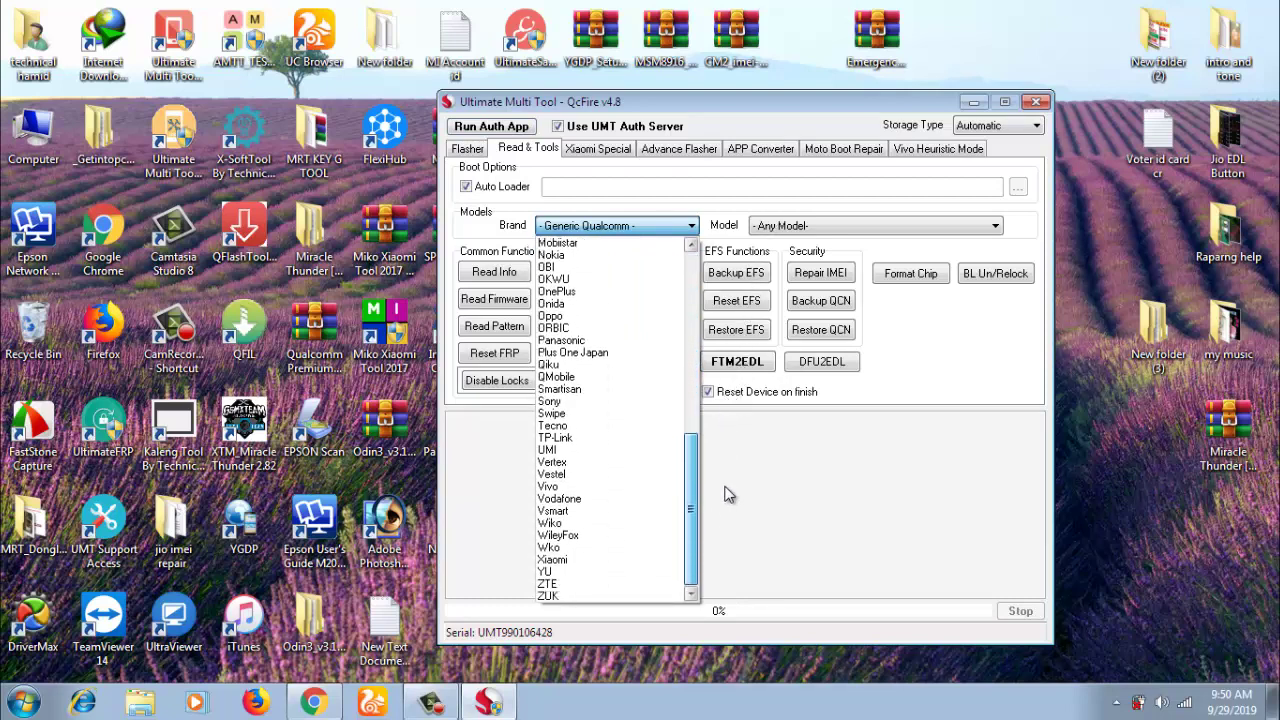
{"action": "scroll", "coordinate": [729, 473], "scroll_direction": "up", "scroll_amount": 8}
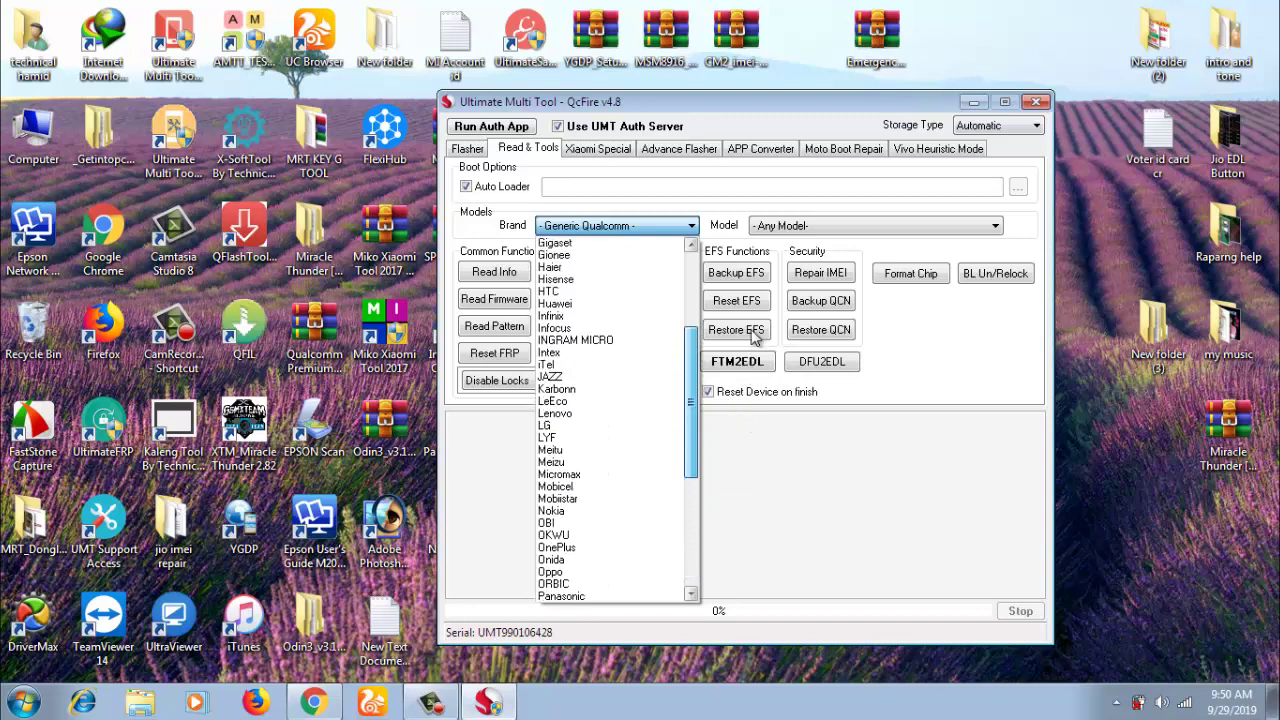
{"action": "scroll", "coordinate": [760, 360], "scroll_direction": "up", "scroll_amount": 6}
{"action": "left_click", "coordinate": [840, 482]}
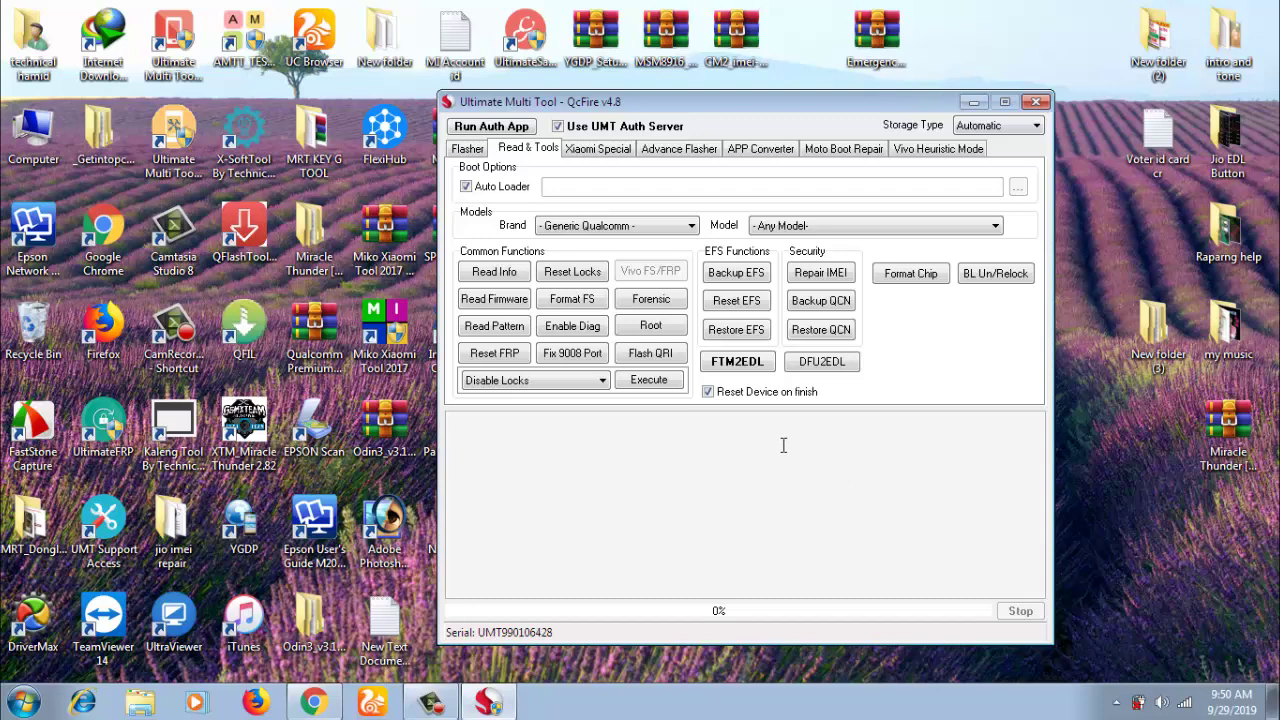
{"action": "left_click", "coordinate": [994, 226]}
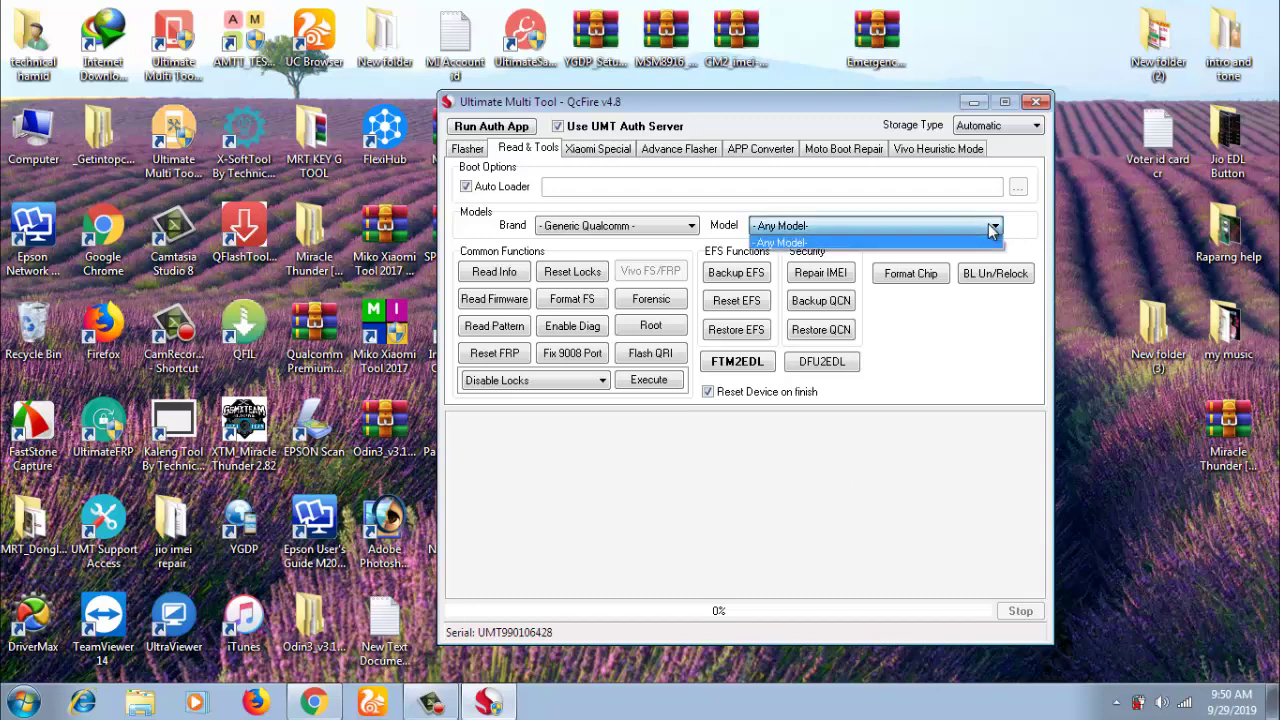
{"action": "left_click", "coordinate": [994, 226]}
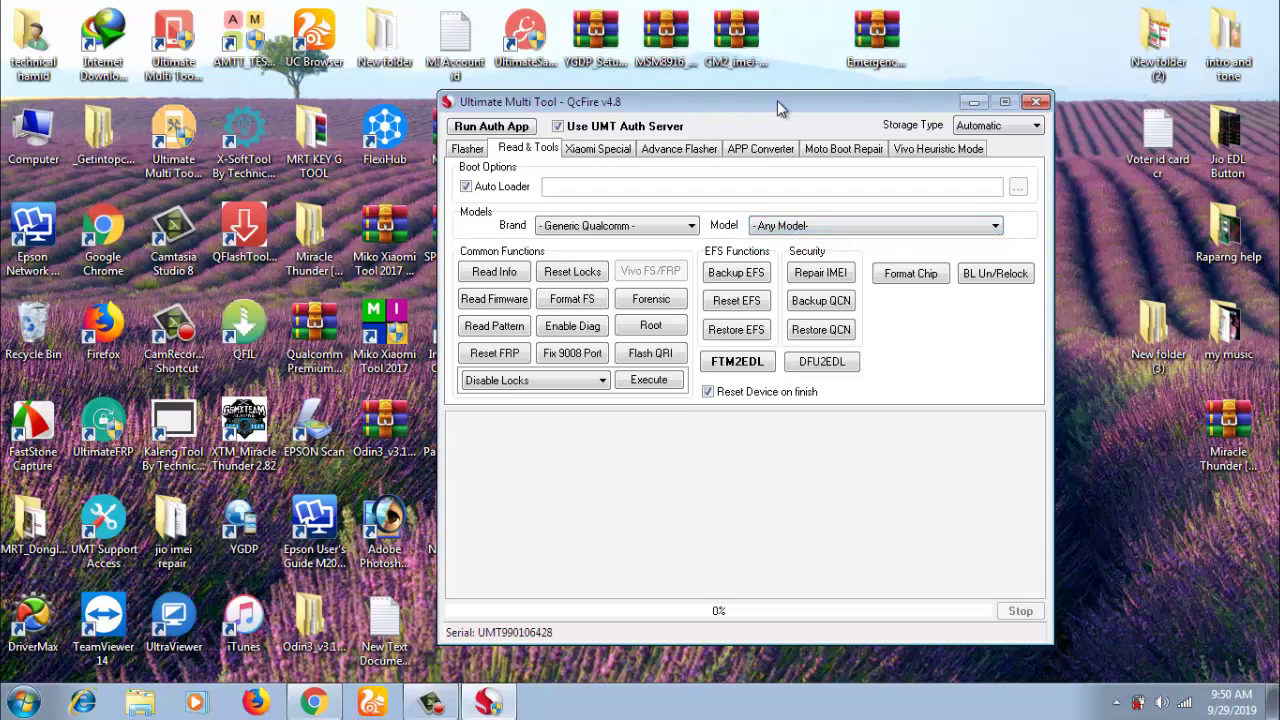
- Shift the QcFire window slightly and show the Xiaomi Special functions again
{"action": "left_click_drag", "start_coordinate": [750, 104], "coordinate": [763, 101]}
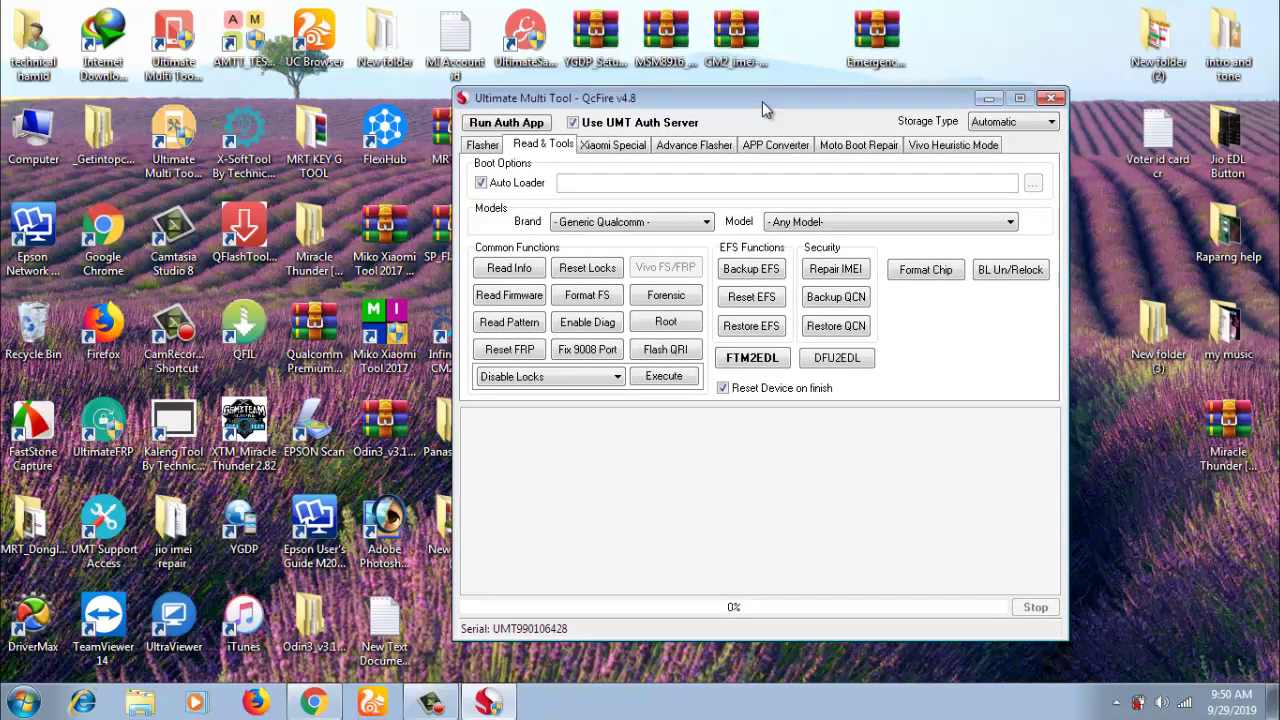
{"action": "left_click", "coordinate": [613, 146]}
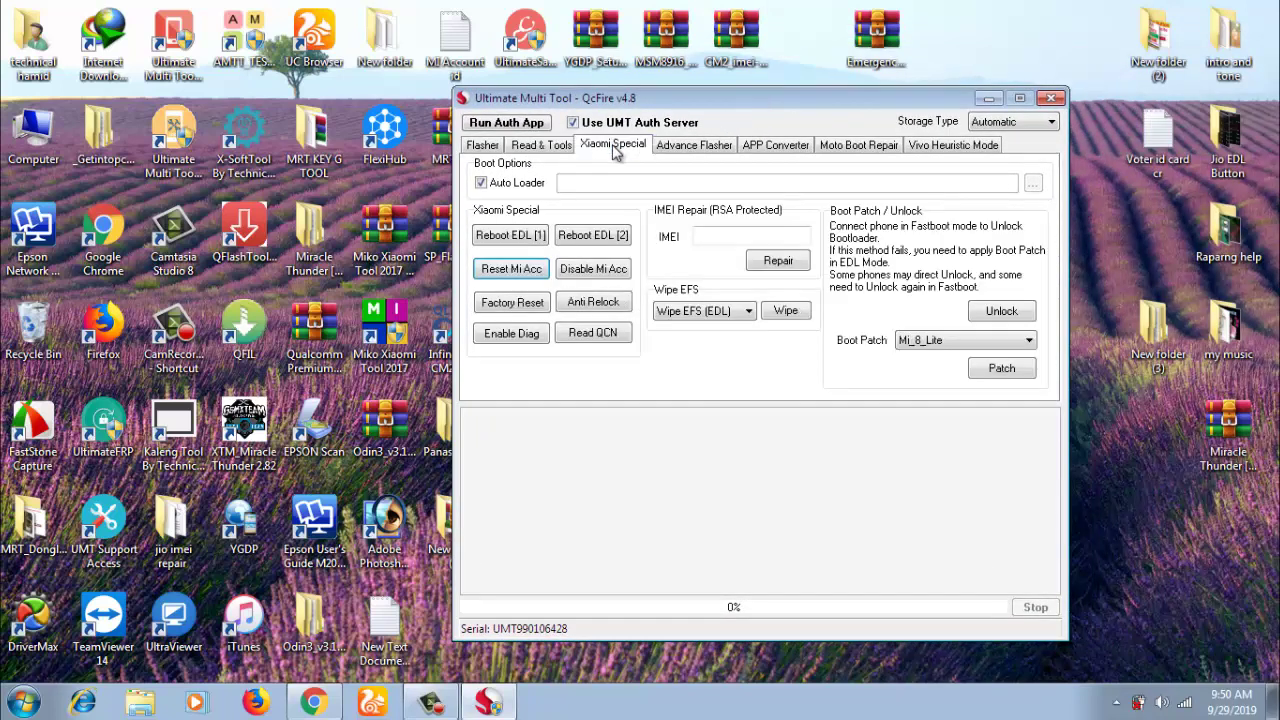